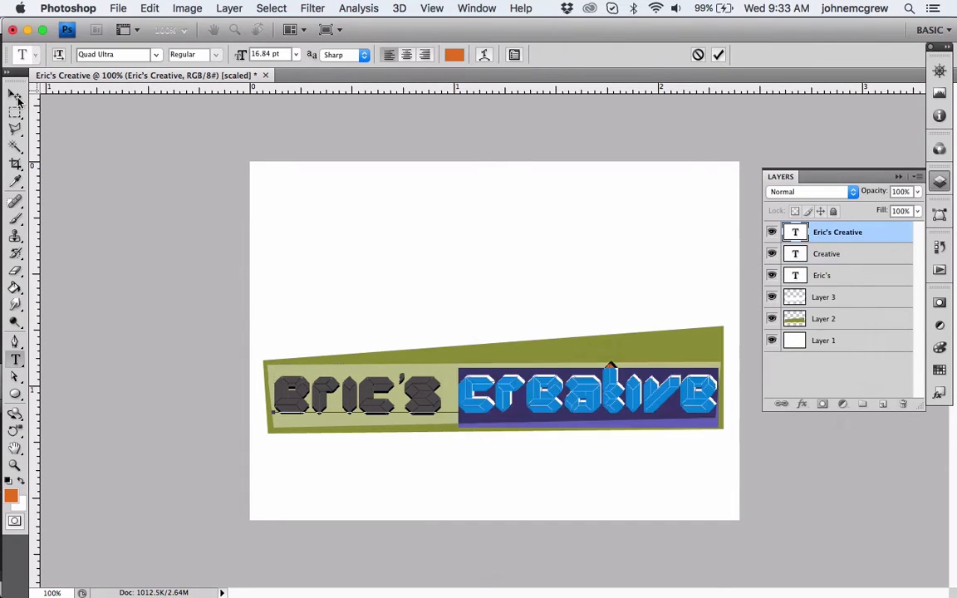
# Finish editing the orange "creative" text and scale the portrait layer down to the edge of the green banner.
pyautogui.click(597, 191)
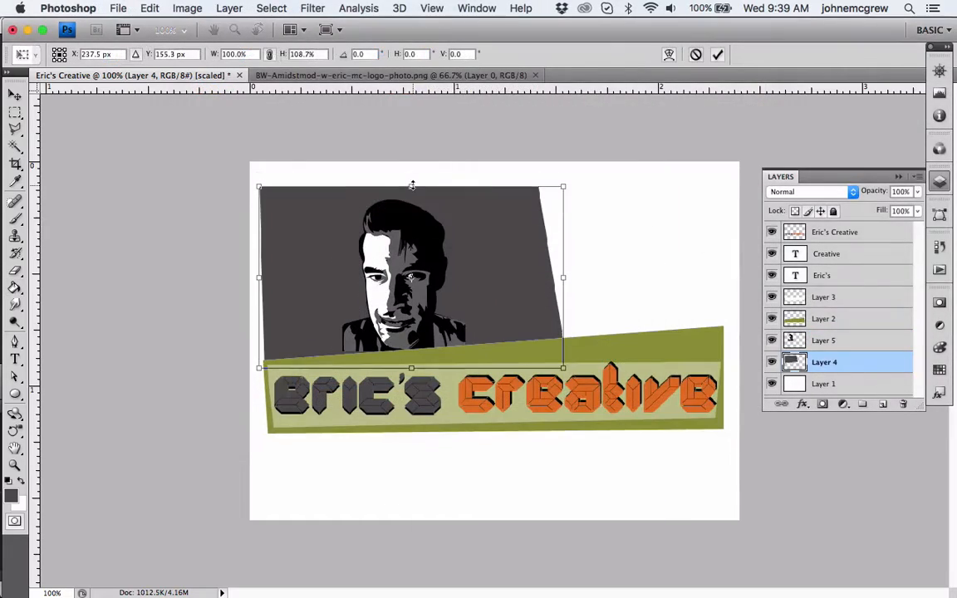
pyautogui.moveTo(342, 350); pyautogui.dragTo(341, 354)
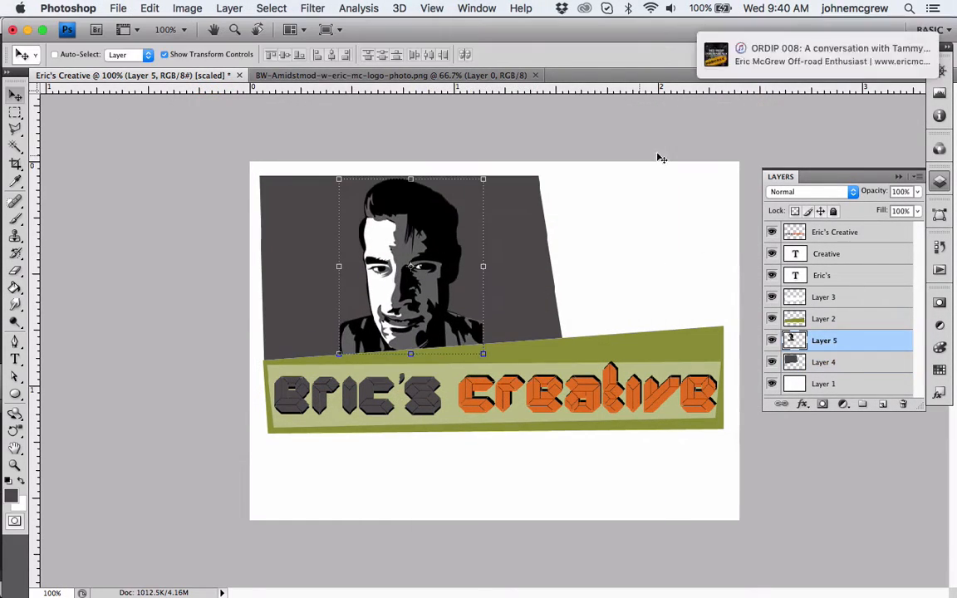
# Select the dark backdrop around the portrait with the Magic Wand and copy it to a new layer.
pyautogui.press('w')
pyautogui.click(482, 258)
pyautogui.press('super+j')
pyautogui.click(898, 176)
pyautogui.click(797, 455)
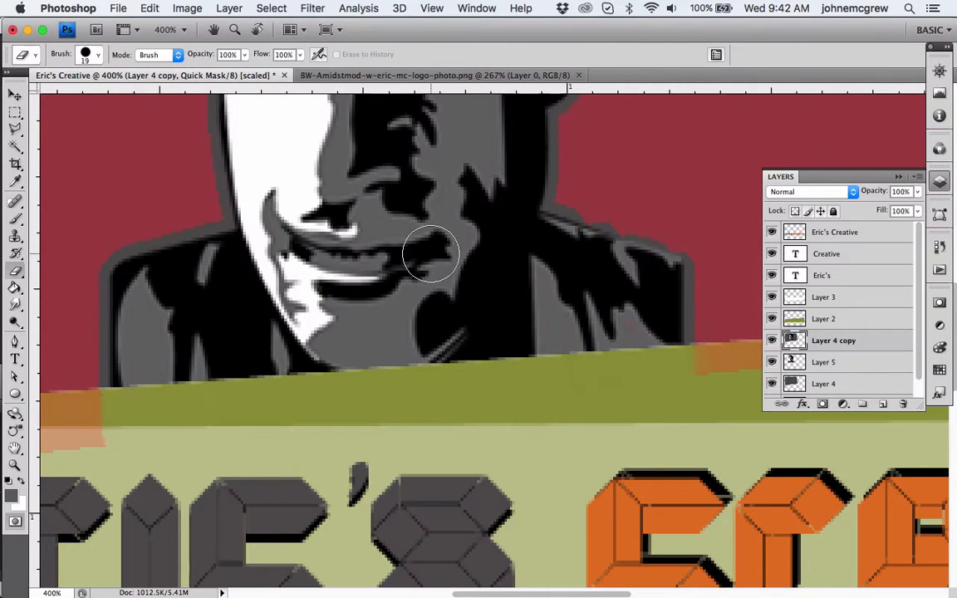
# Invert the selection around the portrait and copy the silhouette area of the dark backdrop, Layer 4, to a new layer.
pyautogui.click(271, 8)
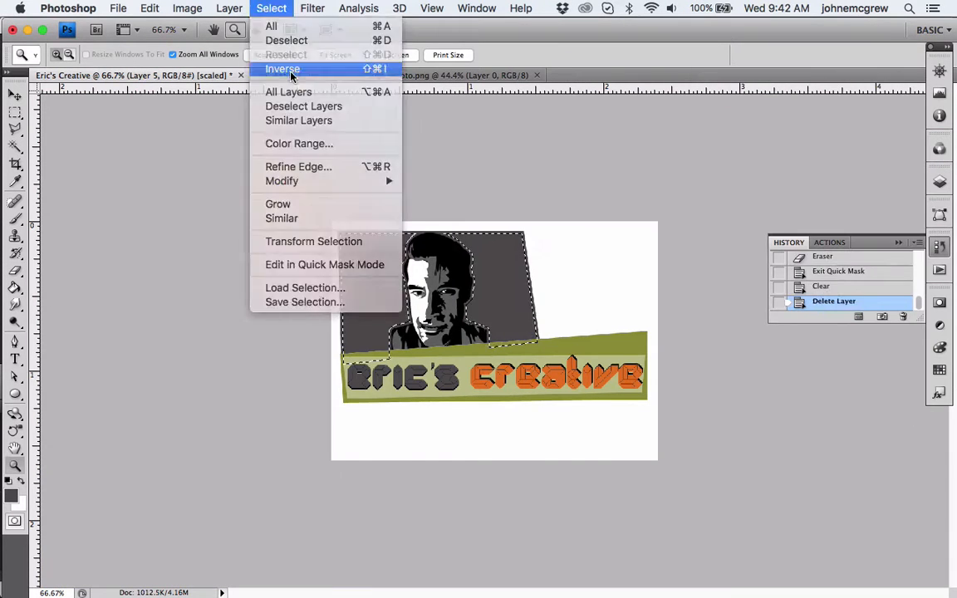
pyautogui.click(283, 69)
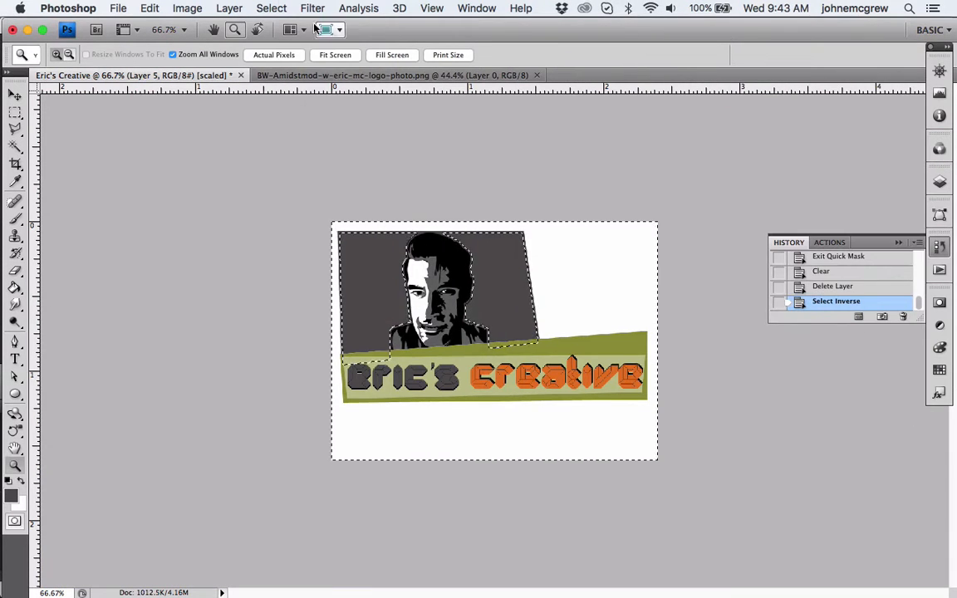
pyautogui.press('super+d')
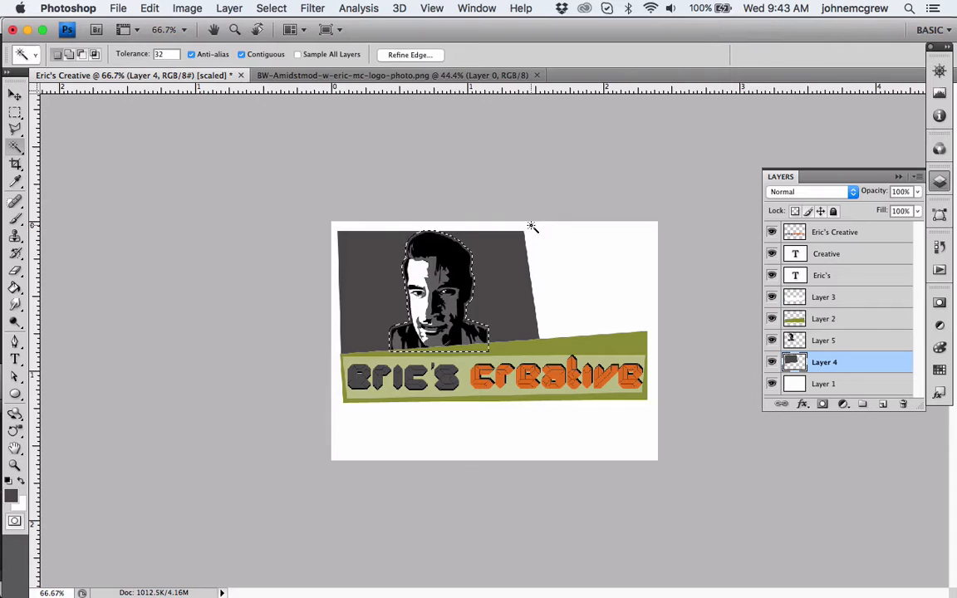
pyautogui.hotkey('ctrl', 'j')
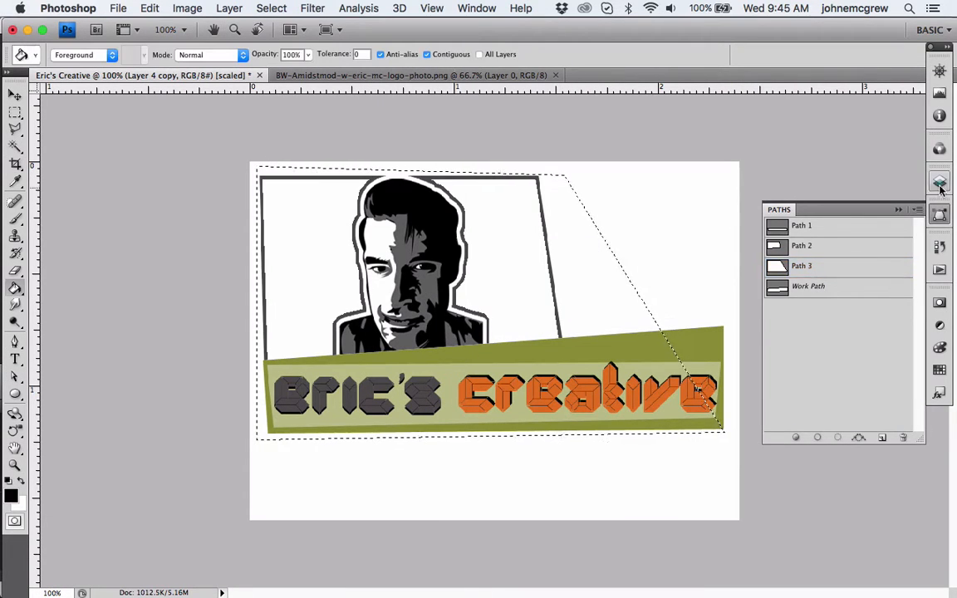
# Fill the large angled selection behind the portrait and banner with black on its own layer.
pyautogui.click(503, 265)
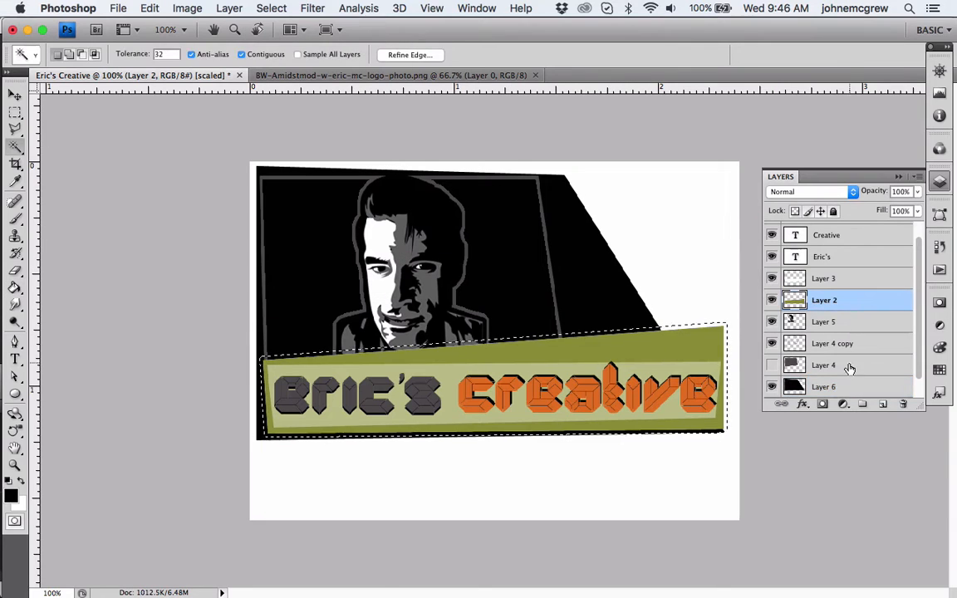
pyautogui.click(584, 371)
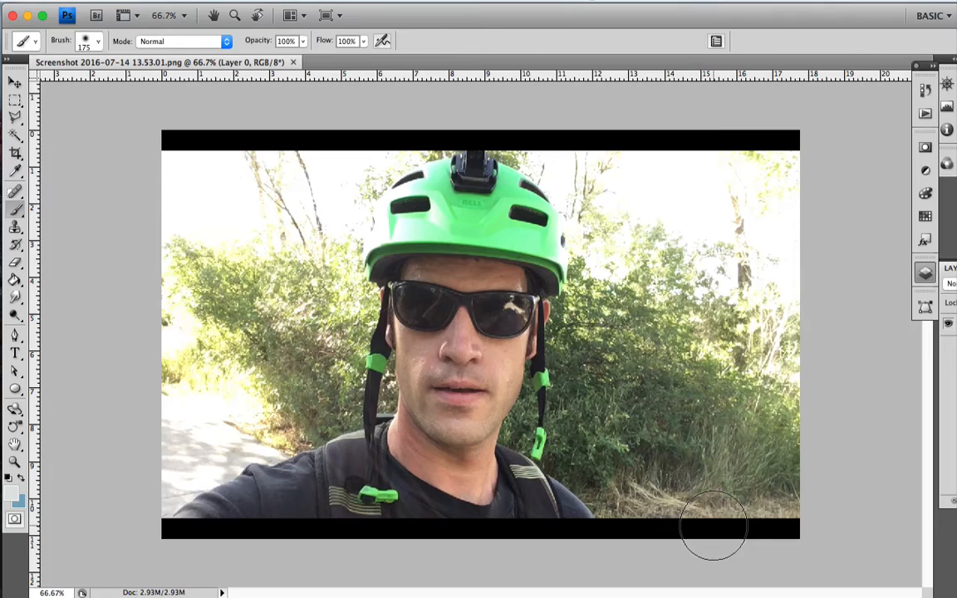
# Duplicate the helmet photo's layer and crop away the black bars above and below the picture.
pyautogui.press('F7')
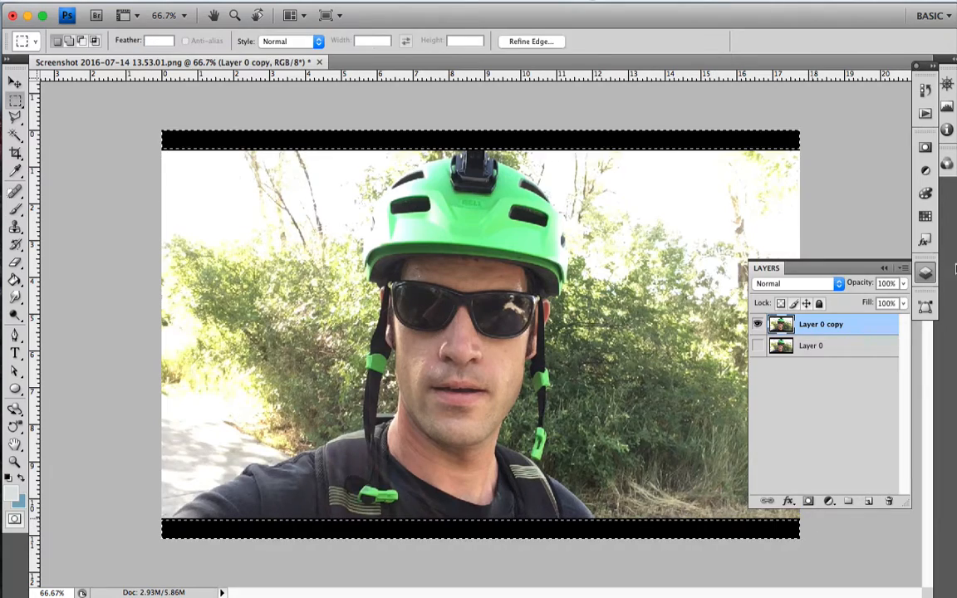
pyautogui.press('c')
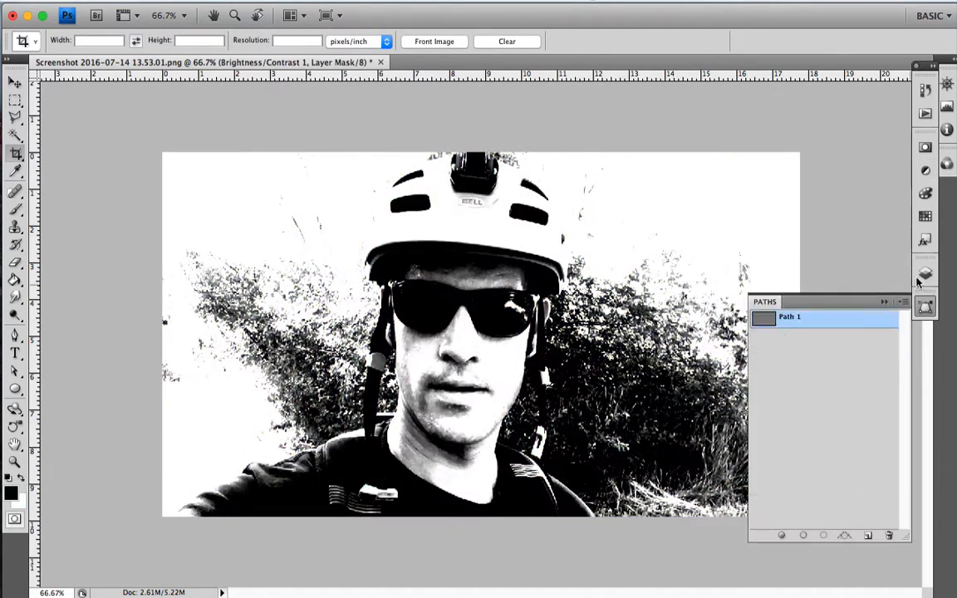
# Draw a pen path over the crown of the helmet and adjust its curve to follow the shell.
pyautogui.press('p')
pyautogui.moveTo(571, 264); pyautogui.dragTo(553, 321)
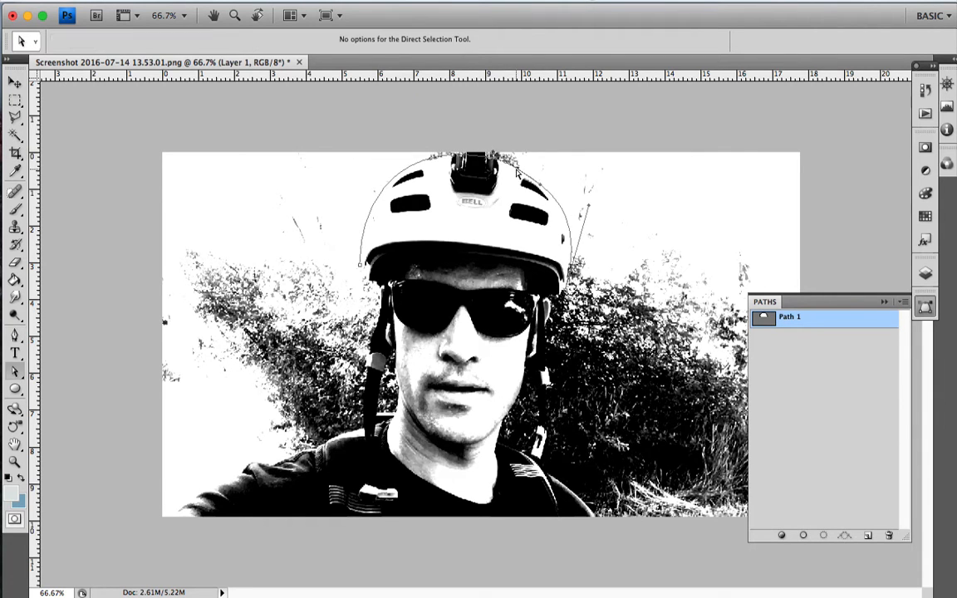
pyautogui.keyDown('super'); pyautogui.moveTo(540, 188); pyautogui.dragTo(535, 178); pyautogui.keyUp('super')
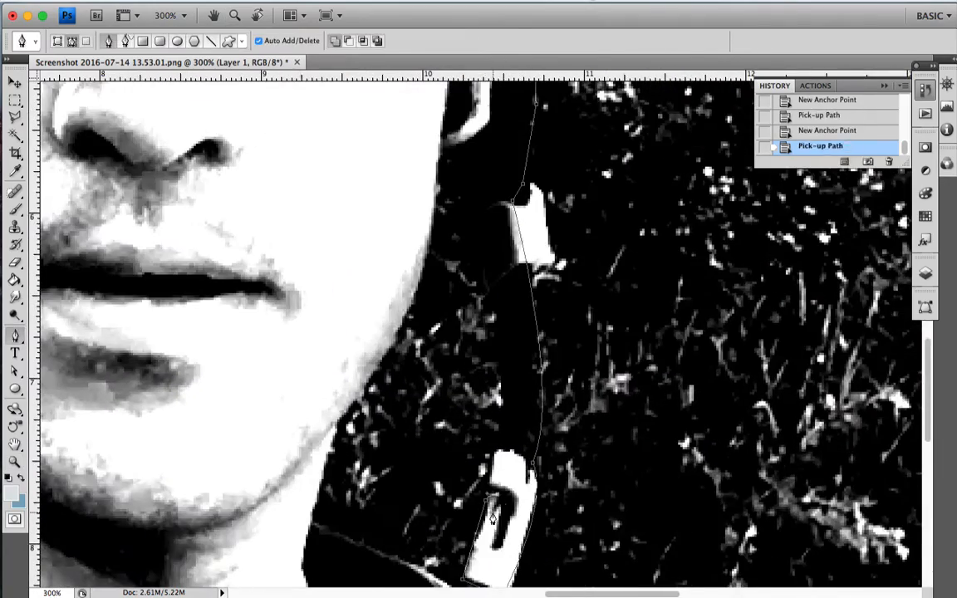
# Continue the pen path around the hanging strap buckle beside the jaw on the photo's right side.
pyautogui.moveTo(490, 532); pyautogui.dragTo(469, 591)
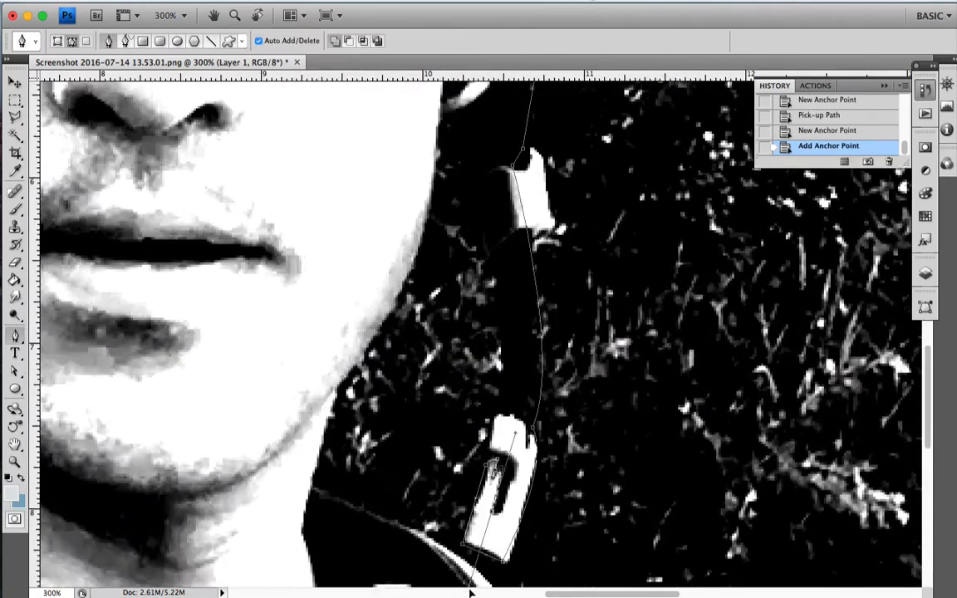
pyautogui.click(496, 512)
pyautogui.click(503, 508)
pyautogui.click(517, 463)
pyautogui.click(492, 451)
pyautogui.scroll(5, 498, 332)
pyautogui.scroll(-8, 466, 332)
pyautogui.click(465, 356)
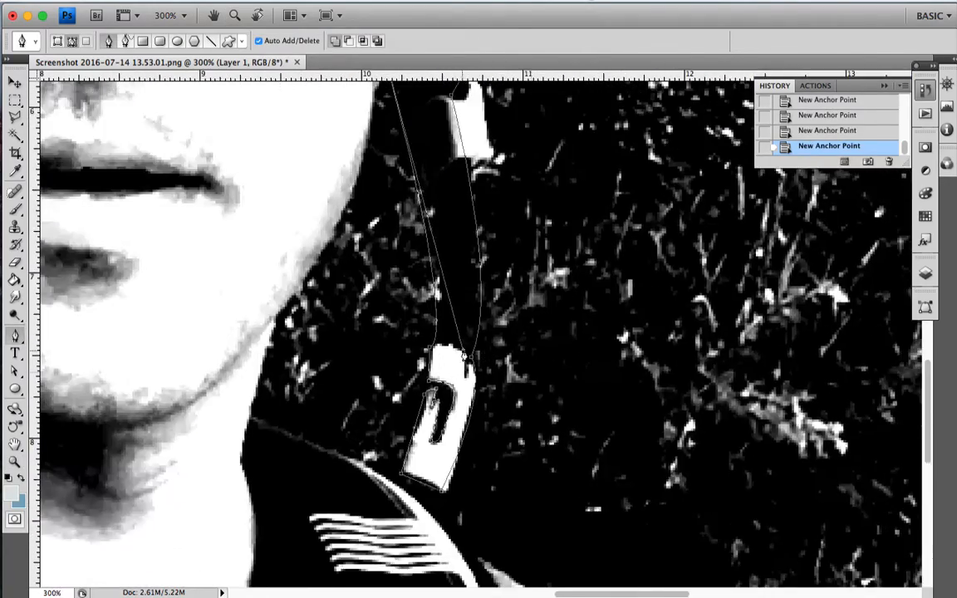
# Extend the pen path from the strap's upper inner edge down along the cheek and jawline to the neck.
pyautogui.moveTo(466, 355); pyautogui.dragTo(483, 324)
pyautogui.scroll(10, 438, 220)
pyautogui.keyDown('alt'); pyautogui.click(444, 358); pyautogui.keyUp('alt')
pyautogui.click(439, 363)
pyautogui.scroll(-8, 439, 357)
pyautogui.moveTo(338, 389); pyautogui.dragTo(231, 496)
pyautogui.keyDown('alt'); pyautogui.click(338, 389); pyautogui.keyUp('alt')
pyautogui.click(313, 497)
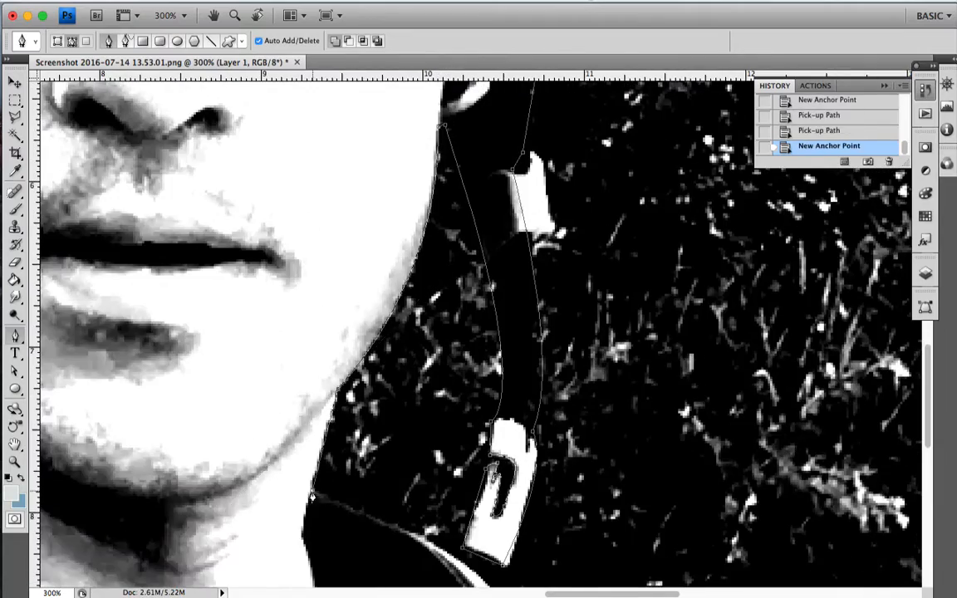
# Curve the pen path down the neck and under the chin to the collar on the opposite side.
pyautogui.moveTo(312, 497); pyautogui.dragTo(304, 576)
pyautogui.scroll(-8, 290, 400)
pyautogui.hscroll(-10, 291, 400)
pyautogui.moveTo(261, 359); pyautogui.dragTo(146, 79)
pyautogui.scroll(-10, 249, 249)
pyautogui.moveTo(366, 324); pyautogui.dragTo(486, 460)
pyautogui.scroll(10, 399, 449)
pyautogui.keyDown('alt'); pyautogui.click(316, 439); pyautogui.keyUp('alt')
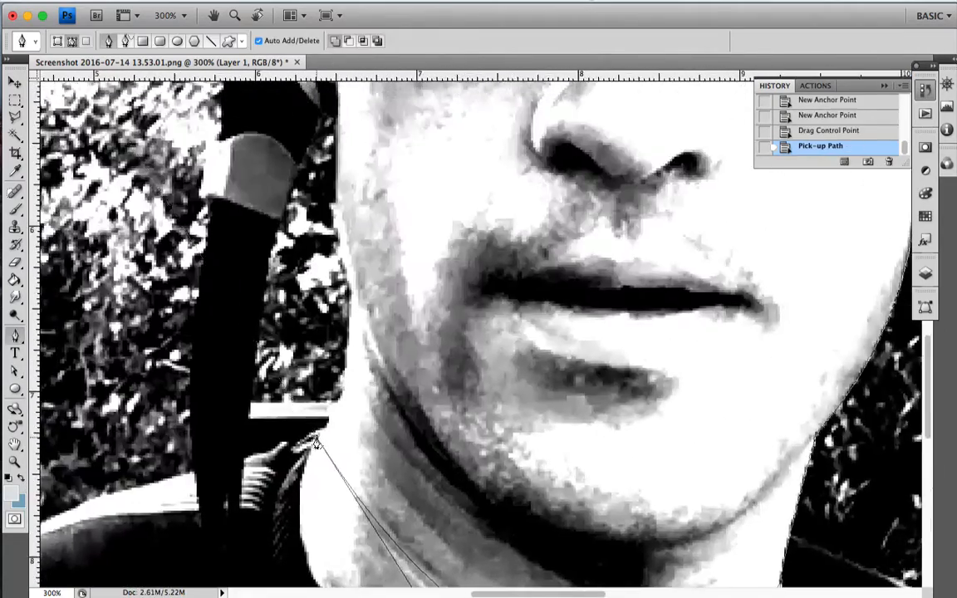
# Trace the pen path up the neck and cheek to the earlobe, then around the inner side of the strap's band.
pyautogui.scroll(8, 315, 439)
pyautogui.moveTo(362, 343); pyautogui.dragTo(324, 215)
pyautogui.keyDown('alt'); pyautogui.click(363, 343); pyautogui.keyUp('alt')
pyautogui.click(360, 287)
pyautogui.click(360, 193)
pyautogui.click(345, 200)
pyautogui.moveTo(322, 251); pyautogui.dragTo(316, 254)
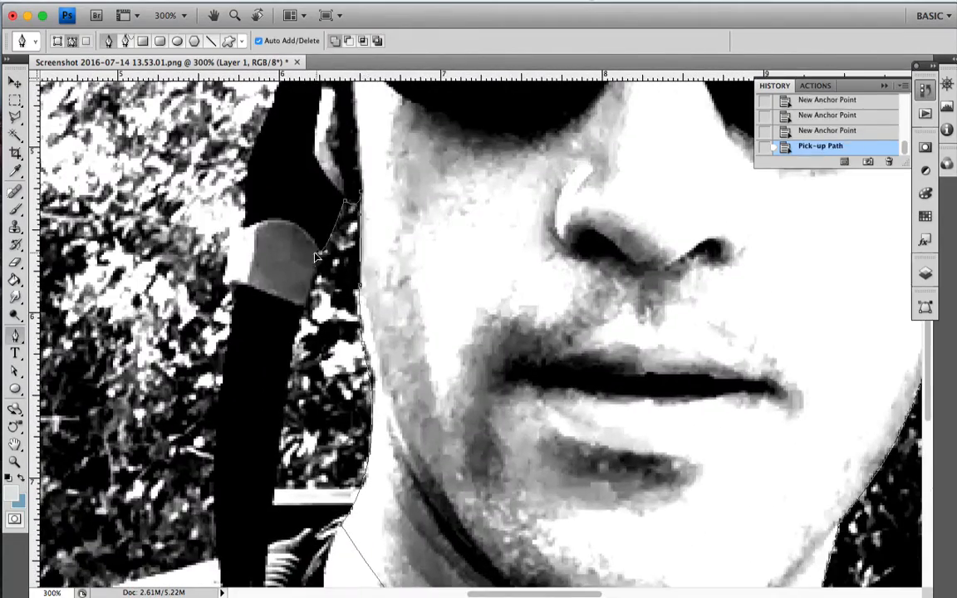
pyautogui.click(317, 266)
pyautogui.click(304, 307)
# Extend the pen path down the inner edge of the strap to the buckle lying on the chest.
pyautogui.scroll(-8, 304, 307)
pyautogui.keyDown('alt'); pyautogui.keyDown('super'); pyautogui.click(258, 404); pyautogui.keyUp('super'); pyautogui.keyUp('alt')
pyautogui.keyDown('alt'); pyautogui.click(278, 190); pyautogui.keyUp('alt')
pyautogui.moveTo(265, 523); pyautogui.dragTo(304, 595)
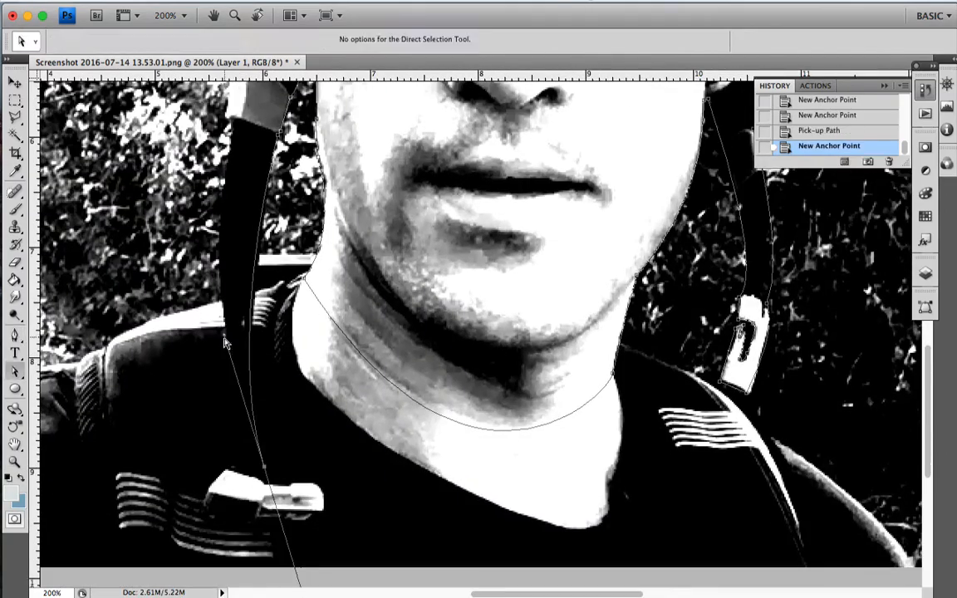
pyautogui.moveTo(225, 339); pyautogui.dragTo(232, 342)
# Trace the pen path around the end of the white buckle on the chest.
pyautogui.keyDown('alt'); pyautogui.click(264, 467); pyautogui.keyUp('alt')
pyautogui.click(289, 483)
pyautogui.moveTo(322, 495); pyautogui.dragTo(324, 513)
pyautogui.keyDown('alt'); pyautogui.click(322, 495); pyautogui.keyUp('alt')
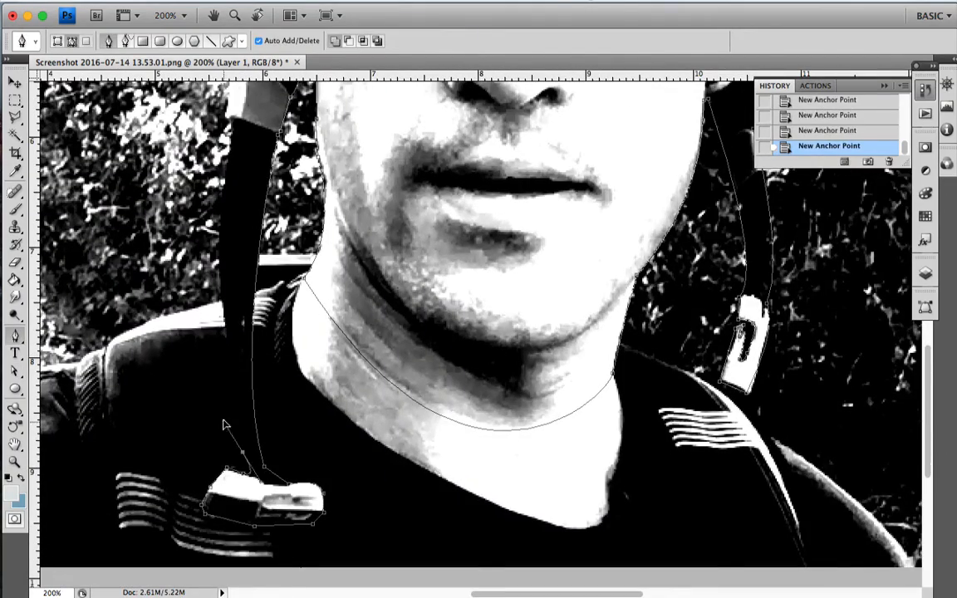
# Trace the strap's outer edge up from the chest buckle to the helmet and close the head outline path.
pyautogui.scroll(6, 230, 127)
pyautogui.moveTo(223, 212); pyautogui.dragTo(197, 254)
pyautogui.scroll(-6, 243, 162)
pyautogui.scroll(7, 208, 216)
pyautogui.keyDown('alt'); pyautogui.click(263, 236); pyautogui.keyUp('alt')
pyautogui.click(273, 195)
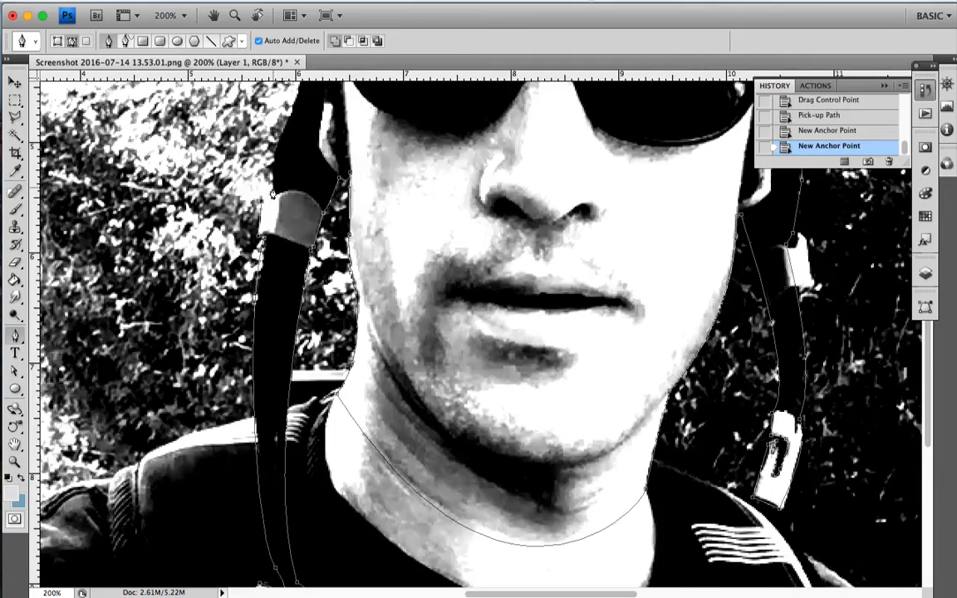
pyautogui.scroll(6, 282, 266)
pyautogui.click(291, 341)
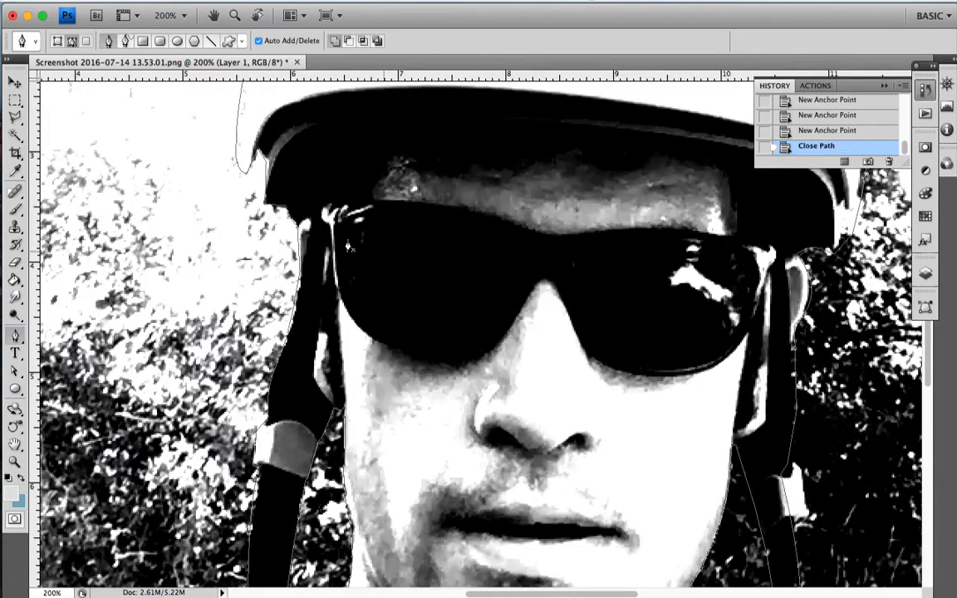
# Load the head outline, Path 1, as a selection, fill it with black, and lower the fill layer's opacity.
pyautogui.click(926, 307)
pyautogui.keyDown('super'); pyautogui.click(762, 317); pyautogui.keyUp('super')
pyautogui.press('g')
pyautogui.click(926, 272)
pyautogui.press('d')
pyautogui.click(517, 316)
pyautogui.moveTo(864, 284); pyautogui.dragTo(826, 284)
# Add a new layer, clear the selection, and duplicate Path 1.
pyautogui.click(869, 501)
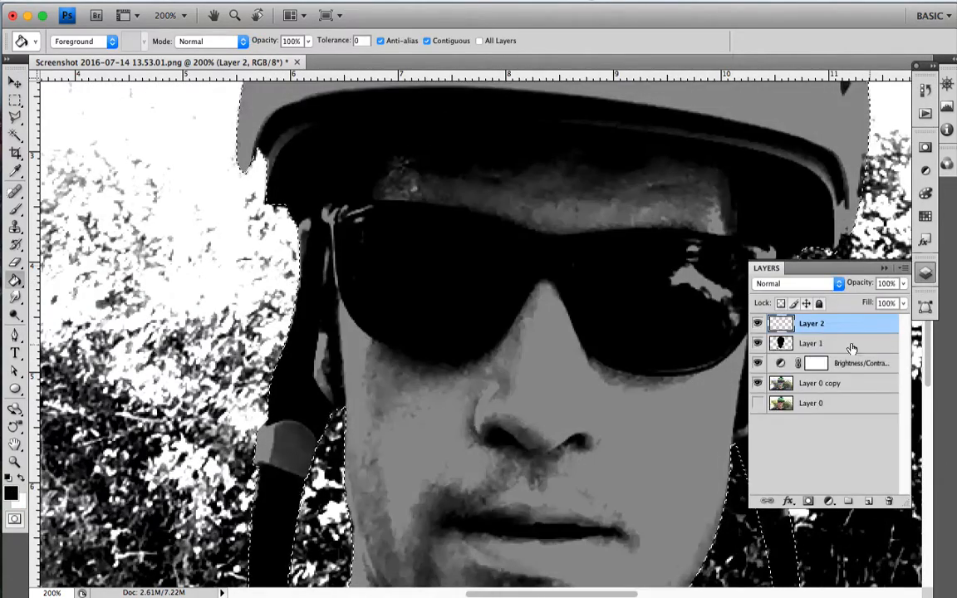
pyautogui.press('super+d')
pyautogui.click(926, 273)
pyautogui.press('p')
pyautogui.scroll(8, 378, 241)
pyautogui.click(926, 308)
pyautogui.moveTo(800, 317); pyautogui.dragTo(868, 535)
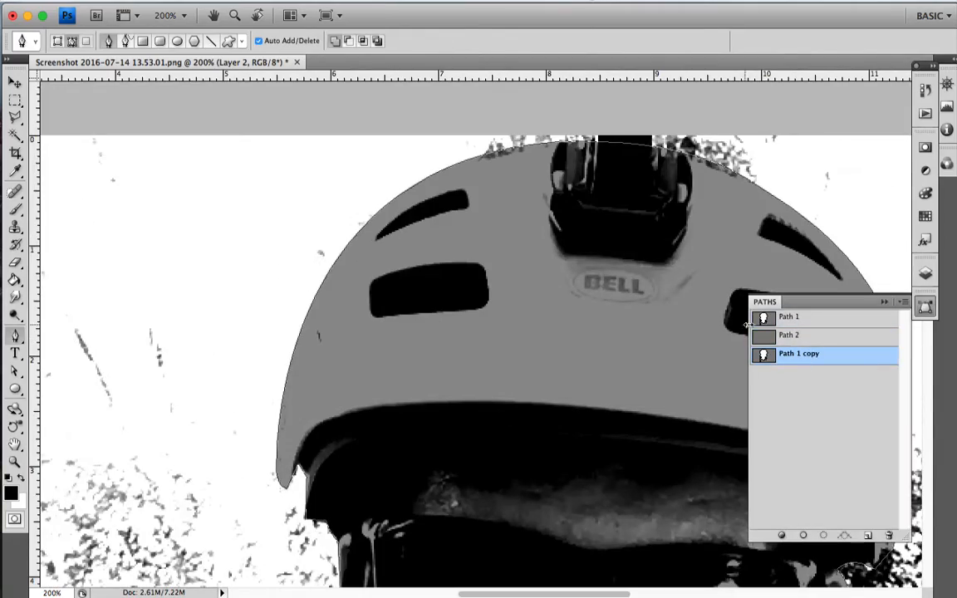
# Remove the cheek, jaw and neck segments between the two straps from the copied head path.
pyautogui.press('a')
pyautogui.hotkey('shift', 'a')
pyautogui.scroll(-8, 323, 315)
pyautogui.rightClick(274, 405)
pyautogui.click(95, 382)
pyautogui.hscroll(-1, 96, 382)
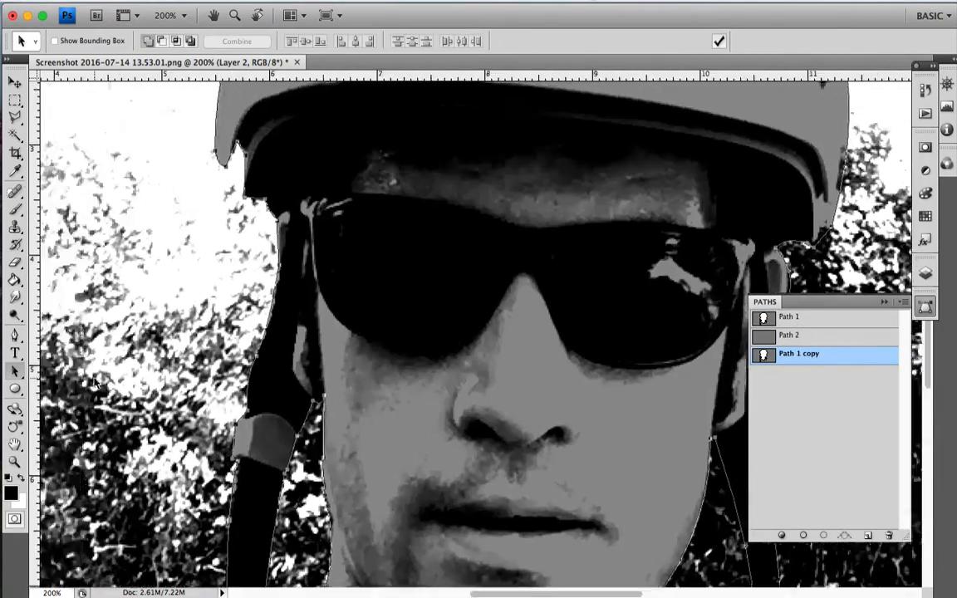
pyautogui.press('super+minus')
pyautogui.press('super+minus')
pyautogui.hotkey('shift', 'a')
pyautogui.keyDown('super'); pyautogui.click(534, 382); pyautogui.keyUp('super')
pyautogui.keyDown('super'); pyautogui.click(534, 381); pyautogui.keyUp('super')
pyautogui.keyDown('super'); pyautogui.click(533, 381); pyautogui.keyUp('super')
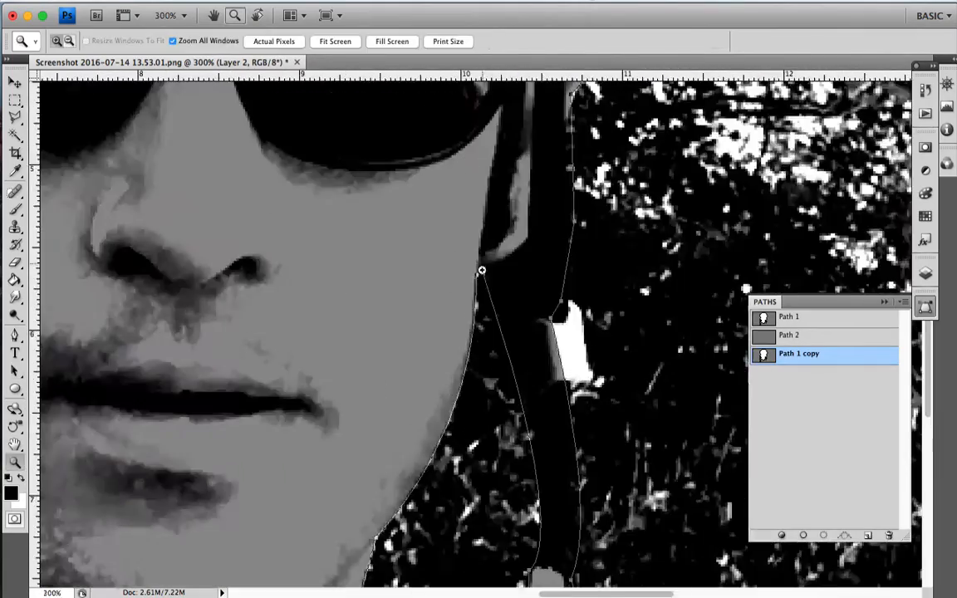
pyautogui.hscroll(-10, 481, 277)
pyautogui.scroll(-5, 480, 278)
pyautogui.press('super+minus')
pyautogui.press('super+minus')
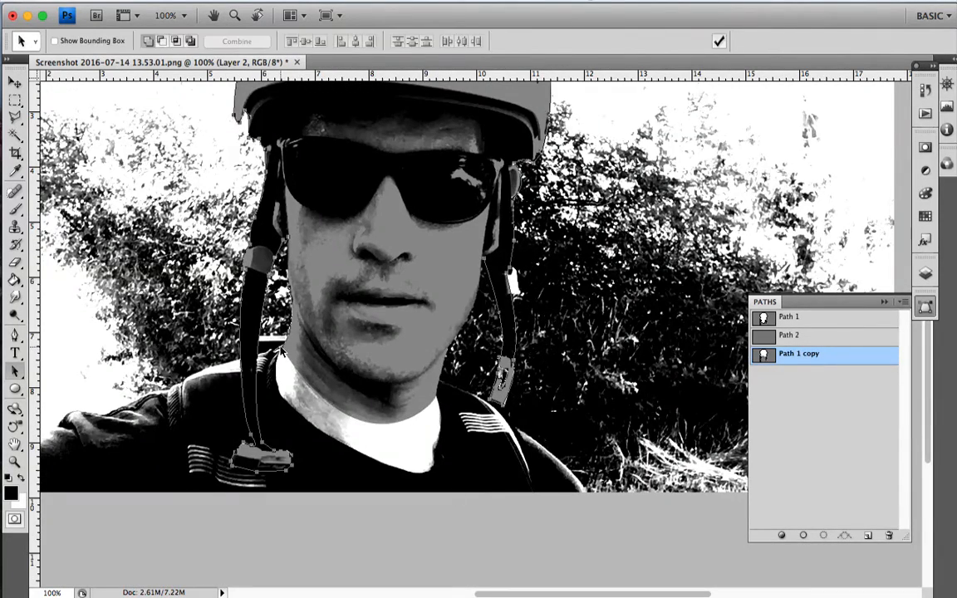
# Redraw the copied path across the forehead below the helmet, past the sunglasses, and join it to the opposite strap.
pyautogui.scroll(5, 291, 295)
pyautogui.hscroll(-2, 291, 295)
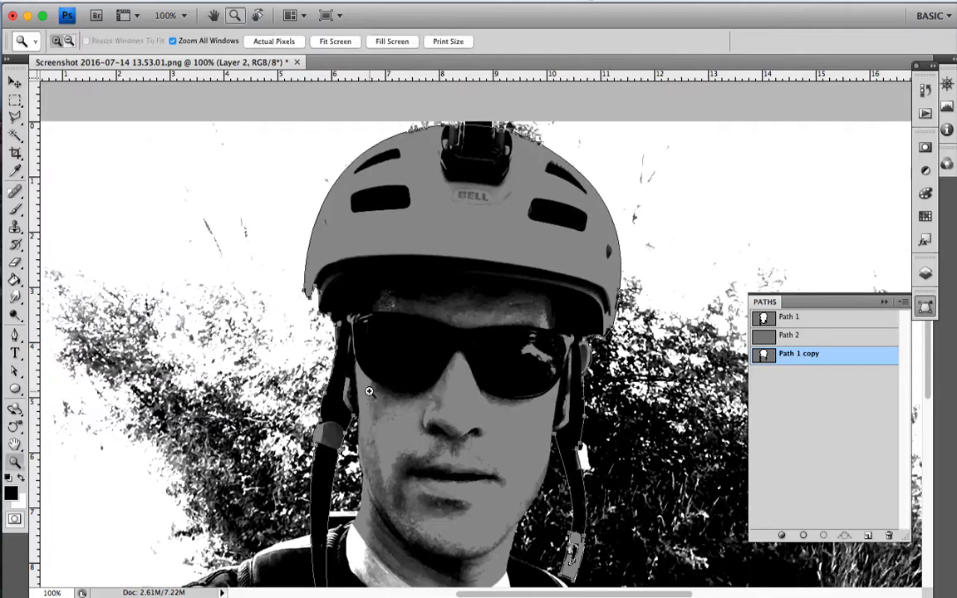
pyautogui.keyDown('super'); pyautogui.click(370, 392); pyautogui.keyUp('super')
pyautogui.press('p')
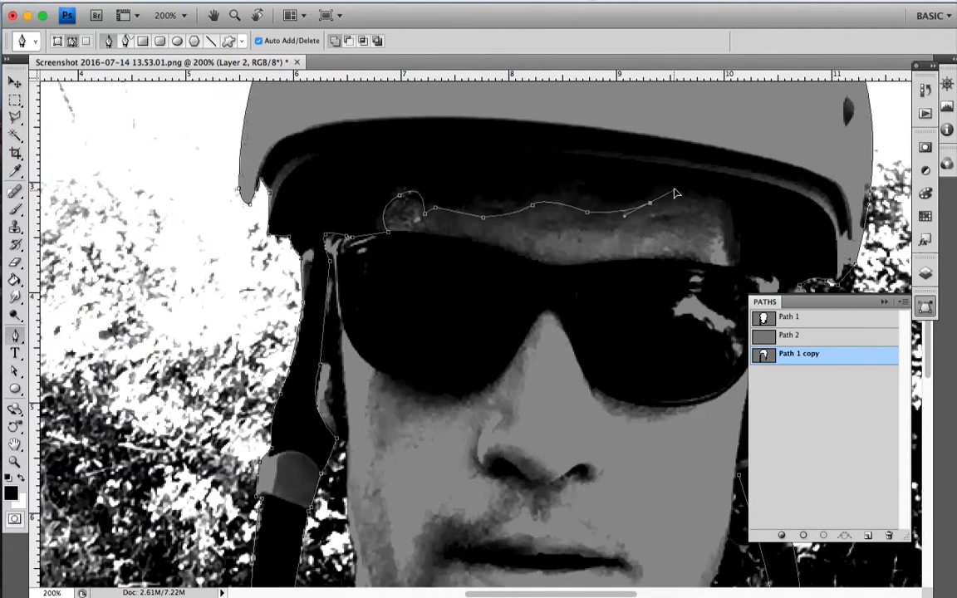
pyautogui.press('super+z')
pyautogui.moveTo(718, 201); pyautogui.dragTo(733, 212)
pyautogui.moveTo(734, 267); pyautogui.dragTo(724, 305)
pyautogui.hscroll(8, 724, 305)
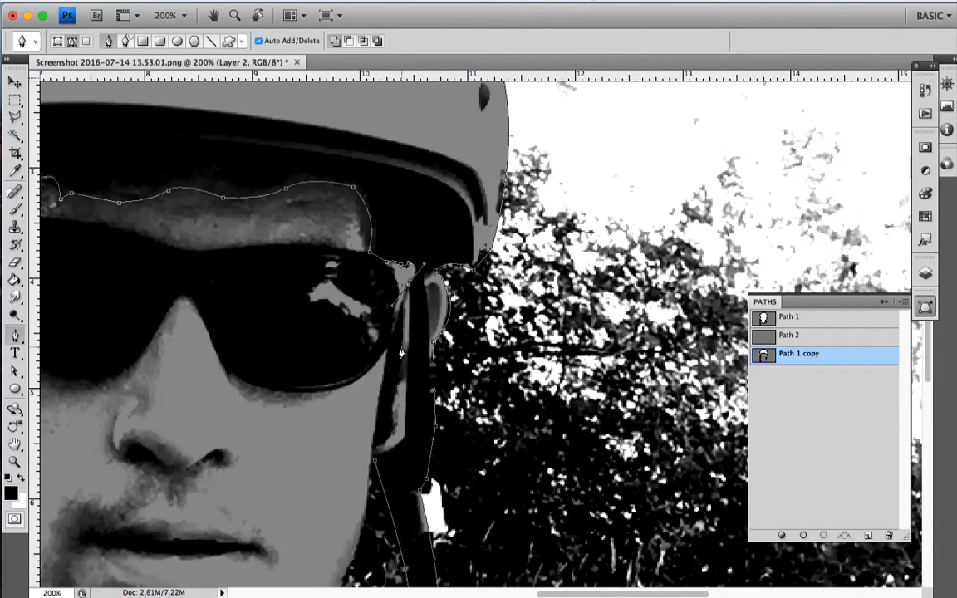
pyautogui.click(376, 462)
# Delete the anchor points around the ear outside the strap on the copied path, and select Layer 1.
pyautogui.press('a')
pyautogui.click(447, 322)
pyautogui.press('Delete')
pyautogui.click(434, 342)
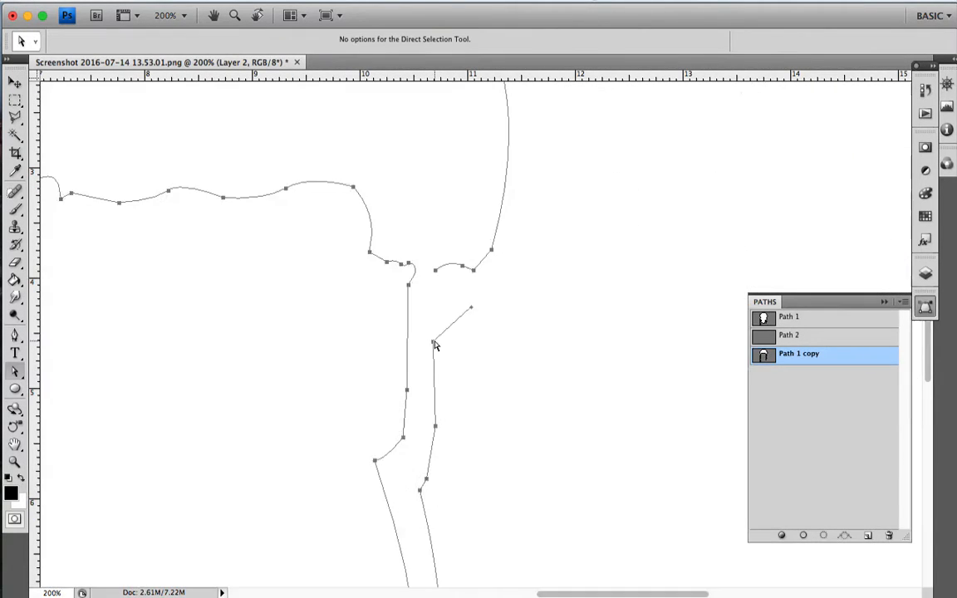
pyautogui.click(926, 272)
pyautogui.click(757, 324)
pyautogui.doubleClick(811, 324)
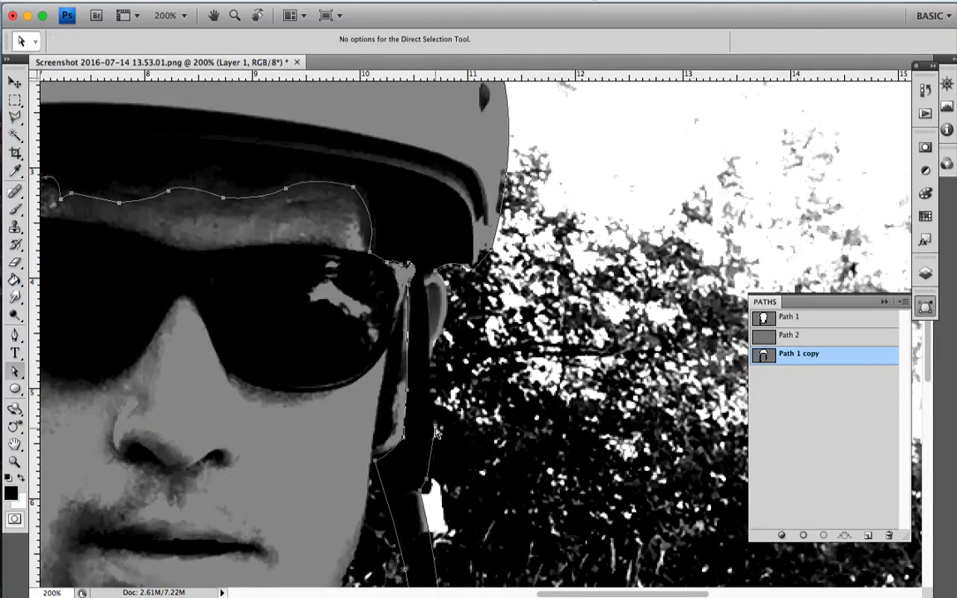
# Reconnect the path between helmet and strap, fill the helmet-and-strap shape with white on Layer 2, and lower that layer's opacity.
pyautogui.press('p')
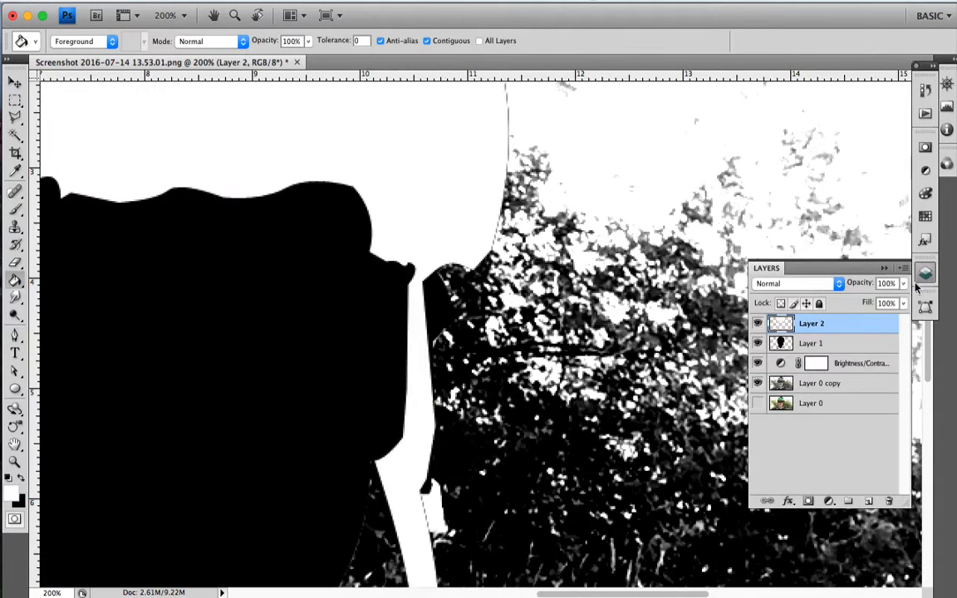
pyautogui.moveTo(864, 283); pyautogui.dragTo(850, 277)
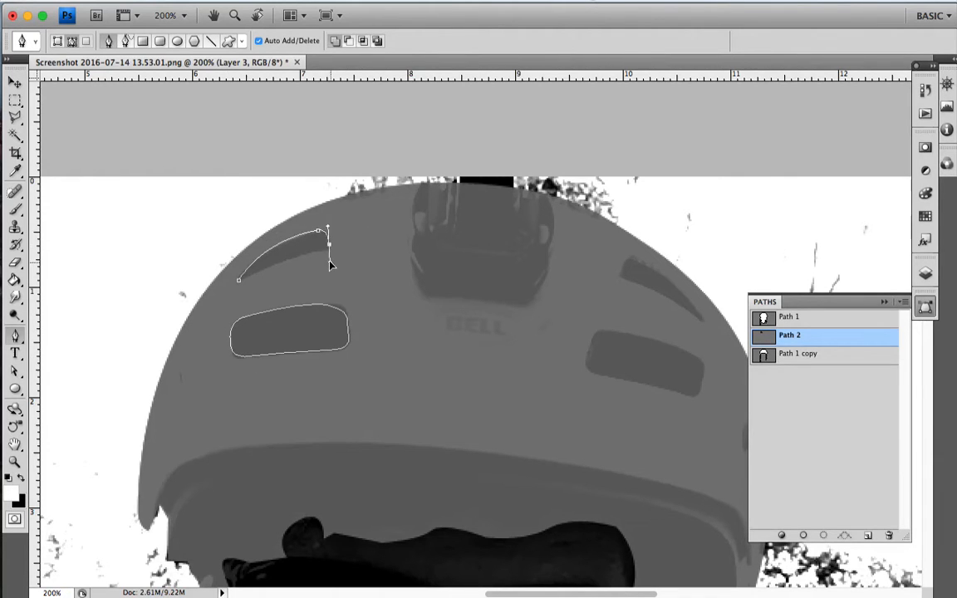
# Close the Path 2 outline around the helmet's upper slanted vent on the photo's left side and refine its curve.
pyautogui.click(240, 284)
pyautogui.press('a')
pyautogui.click(244, 274)
pyautogui.press('p')
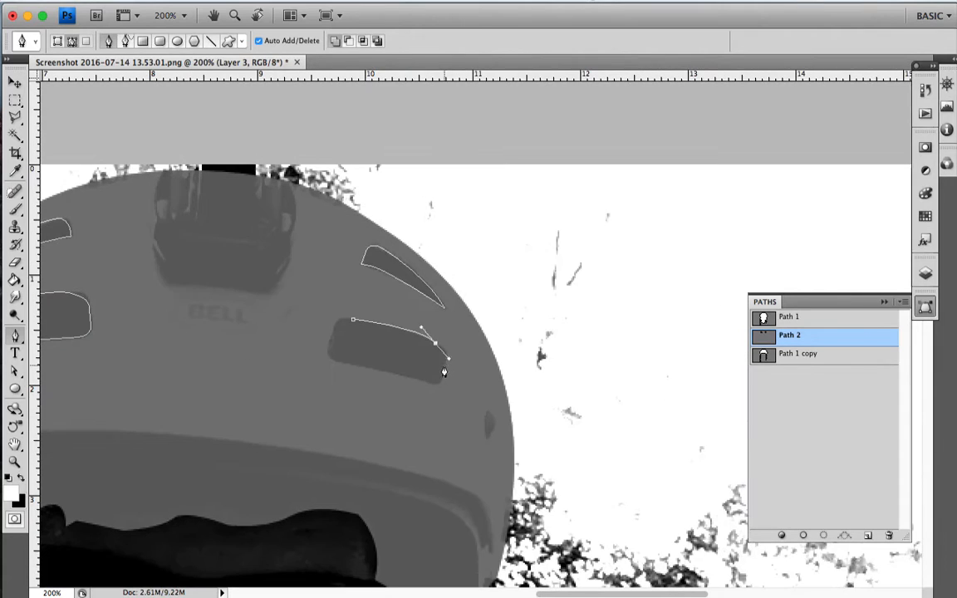
# Close the Path 2 outline around the helmet's lower vent on the photo's right side and refine its lower outer corner.
pyautogui.click(333, 331)
pyautogui.press('a')
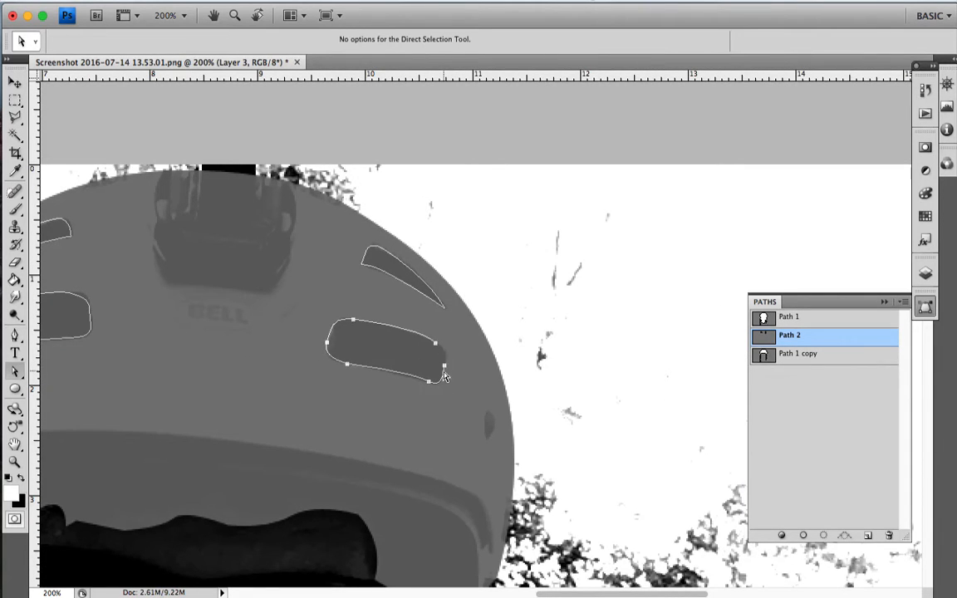
pyautogui.click(401, 377)
pyautogui.press('p')
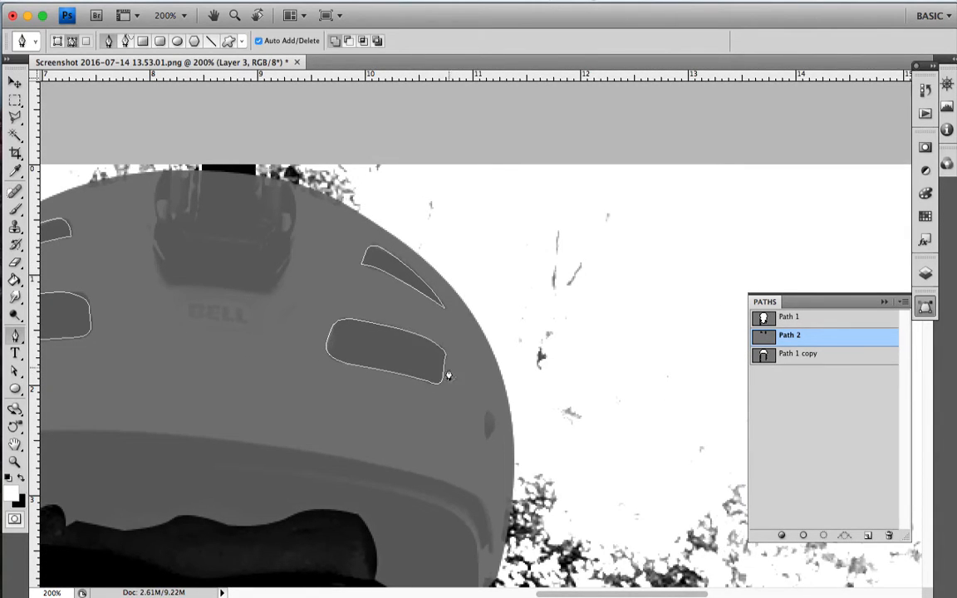
pyautogui.keyDown('ctrl'); pyautogui.click(442, 358); pyautogui.keyUp('ctrl')
pyautogui.keyDown('ctrl'); pyautogui.click(438, 388); pyautogui.keyUp('ctrl')
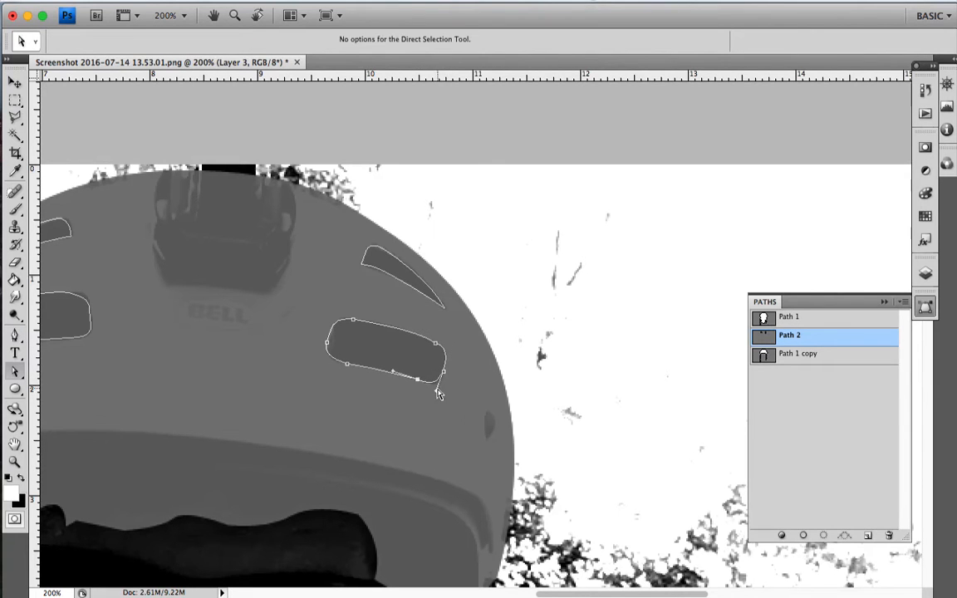
# Outline the small oval vent near the helmet's outer edge on the photo's right side.
pyautogui.click(488, 411)
pyautogui.click(487, 437)
pyautogui.moveTo(488, 411); pyautogui.dragTo(482, 408)
# Cut the Path 2 vent shapes out of Layer 2 using a selection, and restore Layers 2 and 1 to 100% opacity.
pyautogui.click(824, 536)
pyautogui.click(925, 272)
pyautogui.click(815, 344)
pyautogui.press('Delete')
pyautogui.press('0')
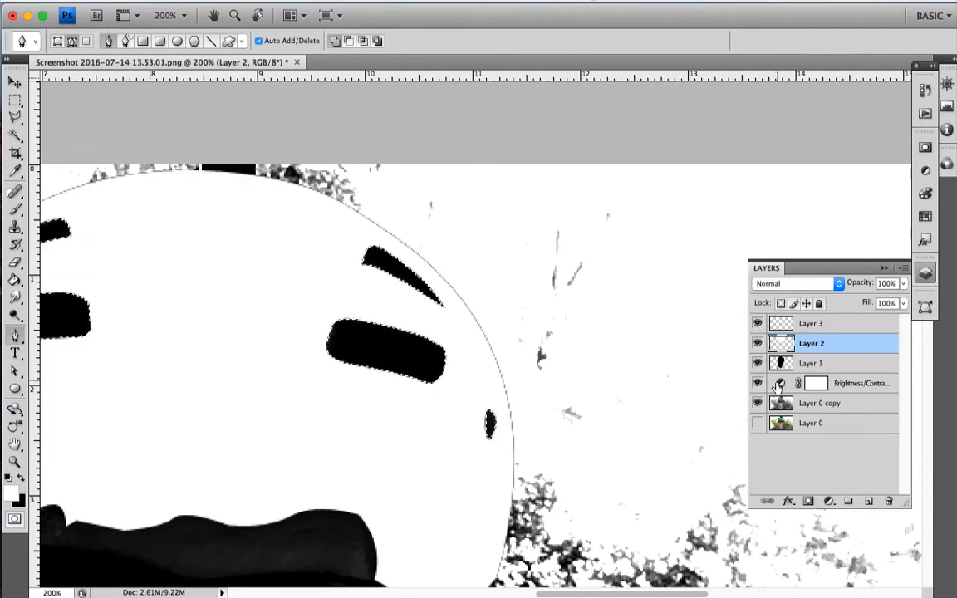
pyautogui.click(810, 363)
pyautogui.press('0')
# Select Layer 0 copy, hide Layers 1 and 2 to expose the photo, and clear the vent selection.
pyautogui.keyDown('ctrl'); pyautogui.click(193, 512); pyautogui.keyUp('ctrl')
pyautogui.keyDown('ctrl'); pyautogui.keyDown('alt'); pyautogui.click(193, 512); pyautogui.keyUp('alt'); pyautogui.keyUp('ctrl')
pyautogui.keyDown('ctrl'); pyautogui.keyDown('alt'); pyautogui.click(193, 512); pyautogui.keyUp('alt'); pyautogui.keyUp('ctrl')
pyautogui.keyDown('ctrl'); pyautogui.keyDown('alt'); pyautogui.click(193, 512); pyautogui.keyUp('alt'); pyautogui.keyUp('ctrl')
pyautogui.click(811, 403)
pyautogui.click(758, 363)
pyautogui.click(758, 343)
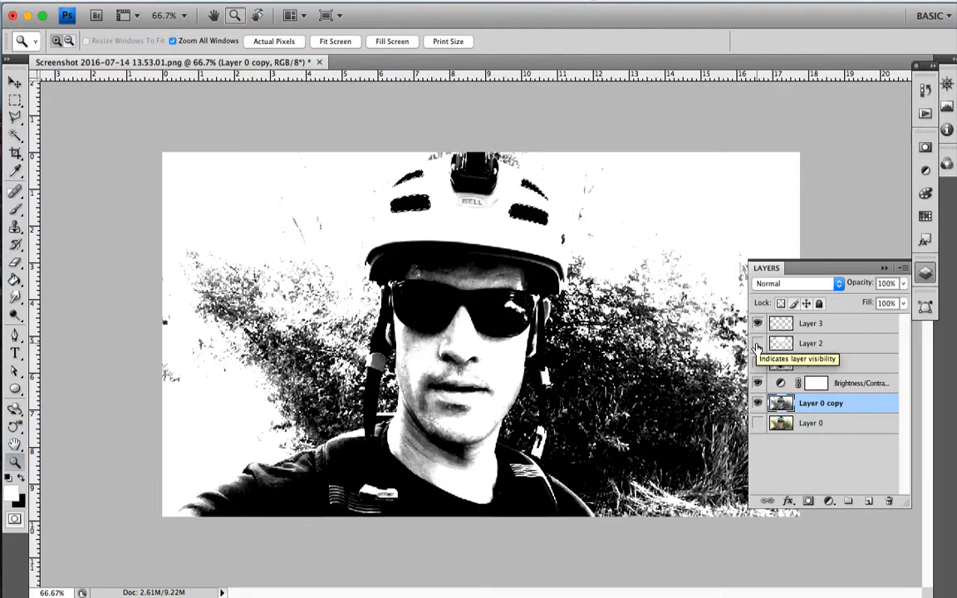
pyautogui.hotkey('ctrl', 'd')
# Create Path 3 and trace the inner lower edge of the helmet's dark rim from the photo's left side to its right.
pyautogui.keyDown('ctrl'); pyautogui.click(495, 207); pyautogui.keyUp('ctrl')
pyautogui.keyDown('ctrl'); pyautogui.click(495, 207); pyautogui.keyUp('ctrl')
pyautogui.click(925, 306)
pyautogui.click(869, 535)
pyautogui.click(125, 473)
pyautogui.moveTo(385, 394); pyautogui.dragTo(659, 427)
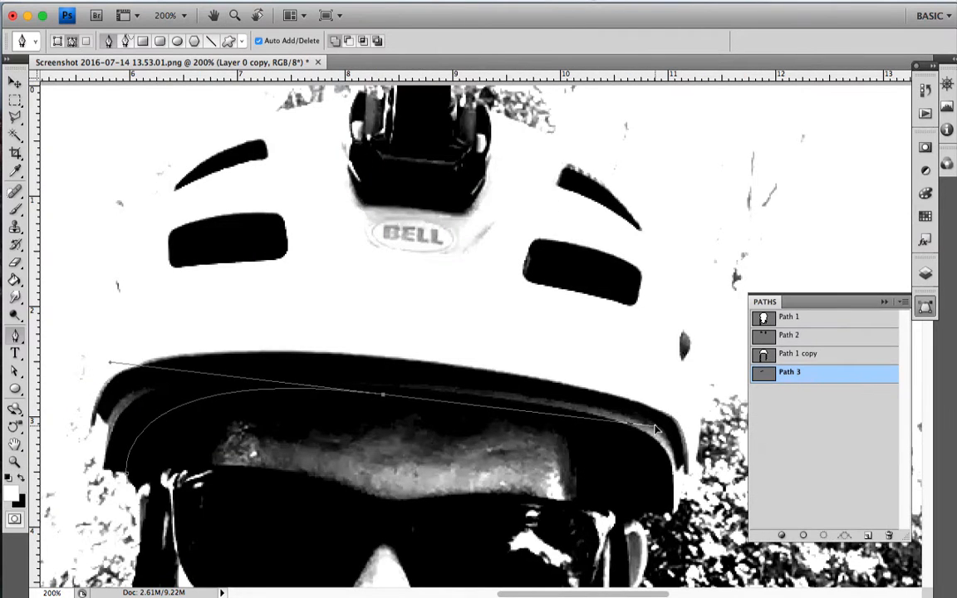
pyautogui.moveTo(676, 516)
pyautogui.mouseDown()
pyautogui.moveTo(666, 571)
pyautogui.moveTo(672, 556)
pyautogui.mouseUp()
pyautogui.keyDown('ctrl'); pyautogui.click(679, 459); pyautogui.keyUp('ctrl')
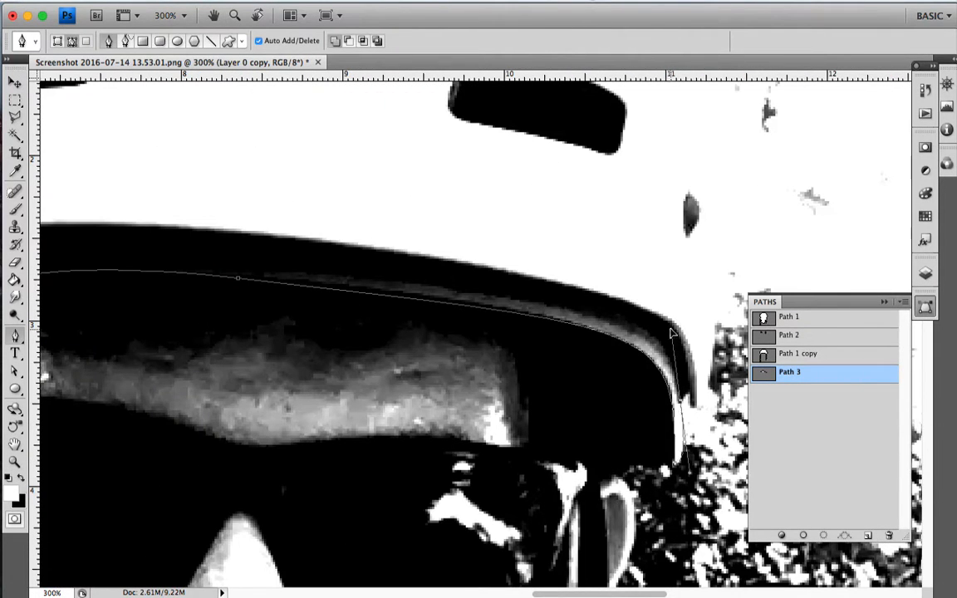
# Trace the upper edge of the helmet's dark rim back to the photo's left side and close the Path 3 outline.
pyautogui.keyDown('alt'); pyautogui.keyDown('super'); pyautogui.click(456, 238); pyautogui.keyUp('super'); pyautogui.keyUp('alt')
pyautogui.keyDown('alt'); pyautogui.keyDown('super'); pyautogui.click(455, 238); pyautogui.keyUp('super'); pyautogui.keyUp('alt')
pyautogui.moveTo(269, 237); pyautogui.dragTo(152, 264)
pyautogui.moveTo(382, 213); pyautogui.dragTo(419, 224)
pyautogui.keyDown('super'); pyautogui.click(236, 267); pyautogui.keyUp('super')
pyautogui.keyDown('super'); pyautogui.click(236, 267); pyautogui.keyUp('super')
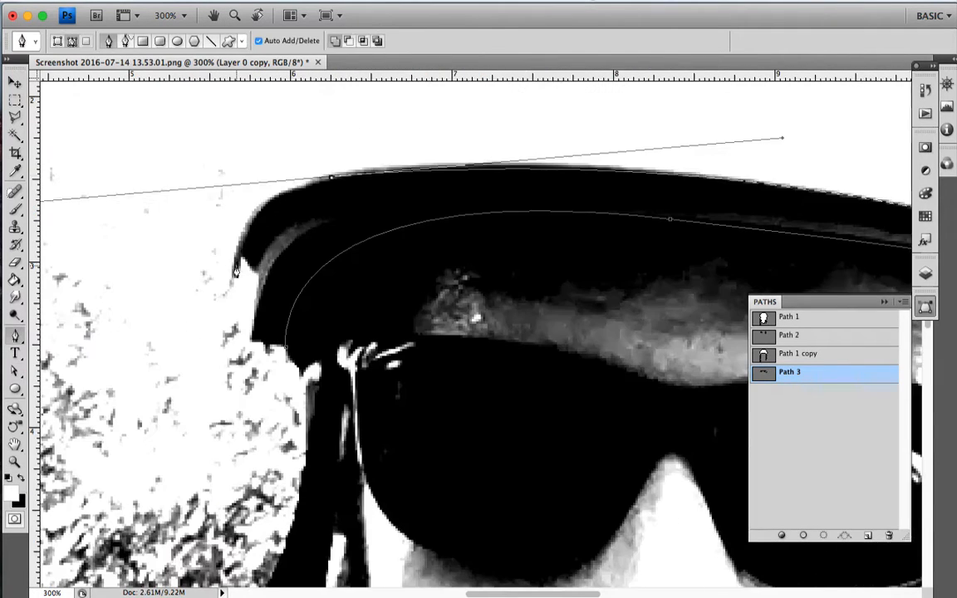
pyautogui.keyDown('alt'); pyautogui.click(333, 177); pyautogui.keyUp('alt')
pyautogui.moveTo(233, 276); pyautogui.dragTo(225, 373)
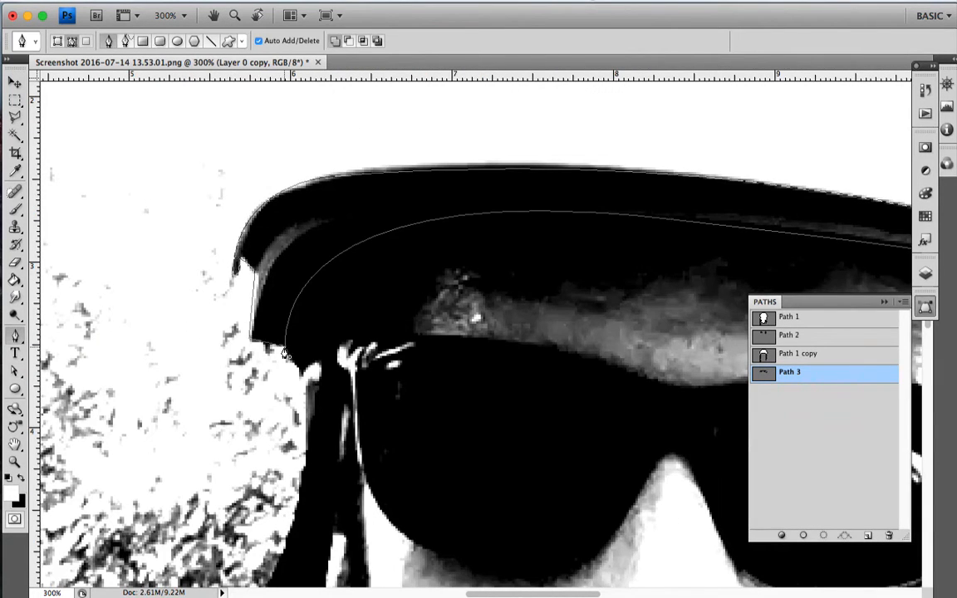
pyautogui.press('a')
pyautogui.press('z')
pyautogui.press('super+0')
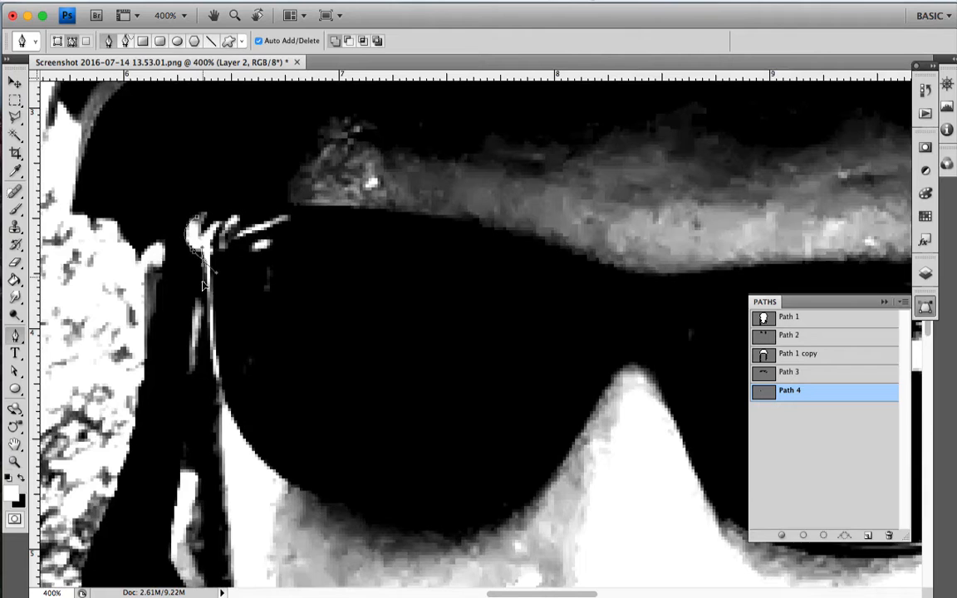
# Trace the sunglasses' lower rim on Path 4 from one hinge, over the nose bridge, to the hinge on the photo's right side.
pyautogui.press('a')
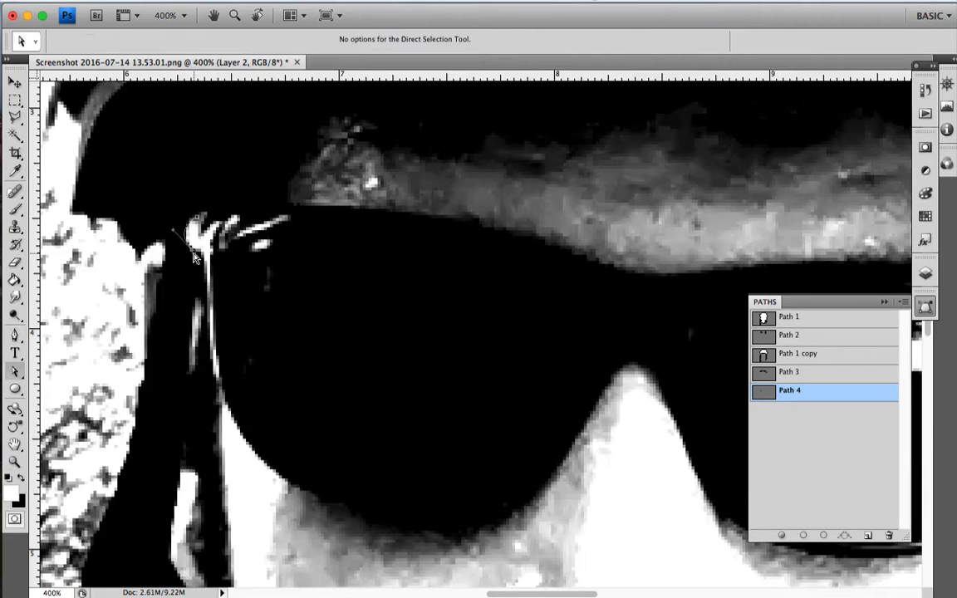
pyautogui.press('p')
pyautogui.moveTo(466, 543); pyautogui.dragTo(496, 522)
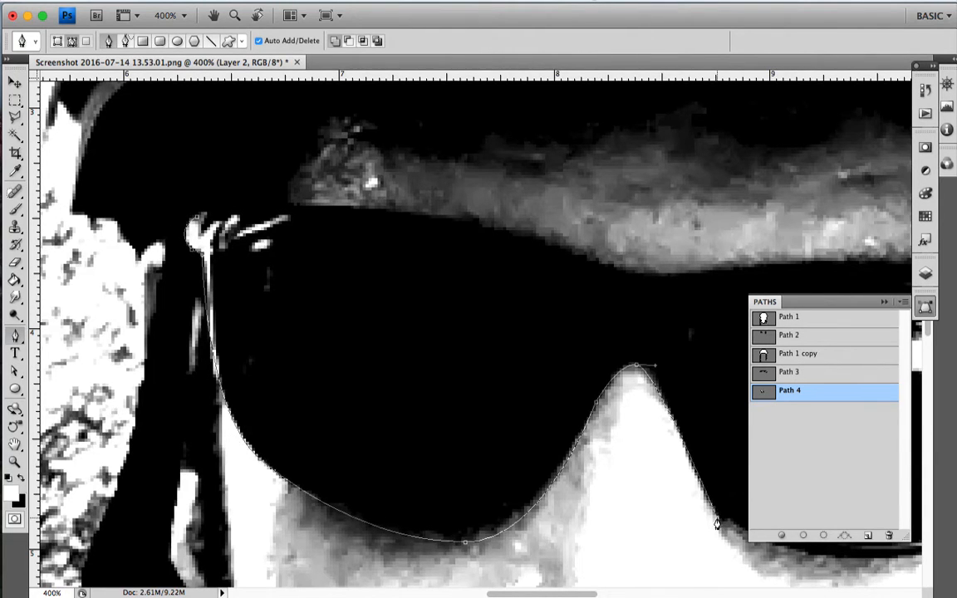
pyautogui.moveTo(717, 518); pyautogui.dragTo(140, 477)
pyautogui.moveTo(395, 498); pyautogui.dragTo(537, 441)
pyautogui.keyDown('alt'); pyautogui.click(395, 497); pyautogui.keyUp('alt')
pyautogui.moveTo(497, 316); pyautogui.dragTo(506, 185)
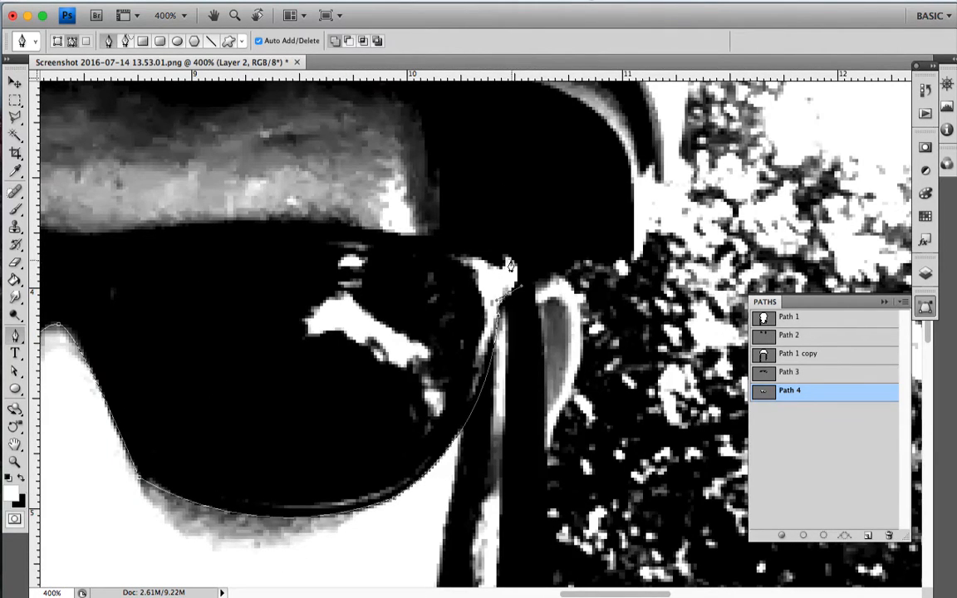
# Trace the sunglasses' upper edge below the forehead back towards the photo's left side to complete the Path 4 outline.
pyautogui.moveTo(267, 217); pyautogui.dragTo(174, 222)
pyautogui.moveTo(191, 218); pyautogui.dragTo(410, 294)
pyautogui.moveTo(353, 305); pyautogui.dragTo(206, 335)
pyautogui.moveTo(206, 335); pyautogui.dragTo(381, 344)
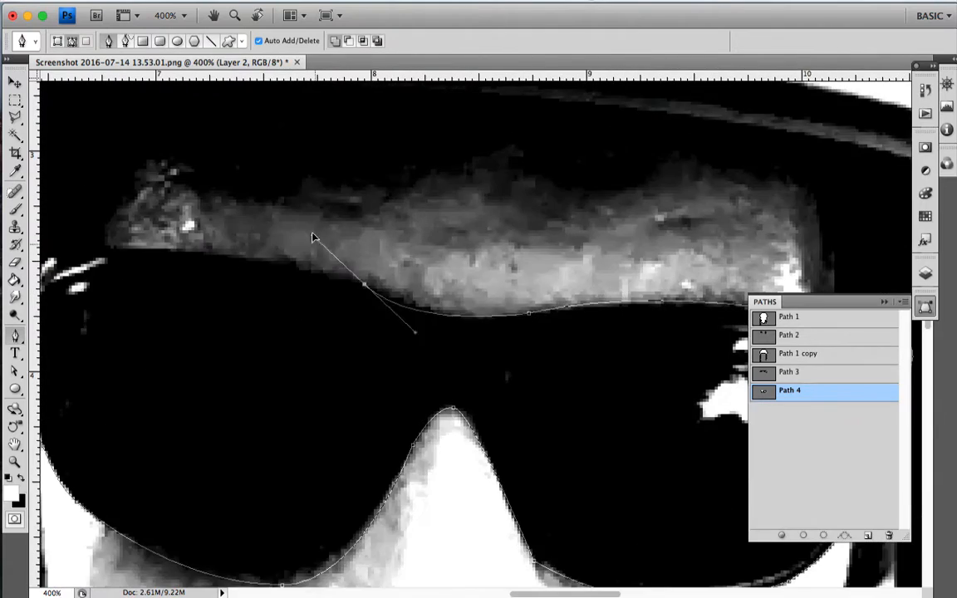
pyautogui.moveTo(313, 235); pyautogui.dragTo(269, 232)
pyautogui.moveTo(269, 233); pyautogui.dragTo(515, 244)
# Load Path 4 as a selection, fill the sunglasses shape with white on Layer 2 with Layers 1 and 2 shown, and deselect.
pyautogui.doubleClick(14, 462)
pyautogui.keyDown('super'); pyautogui.click(838, 396); pyautogui.keyUp('super')
pyautogui.click(926, 274)
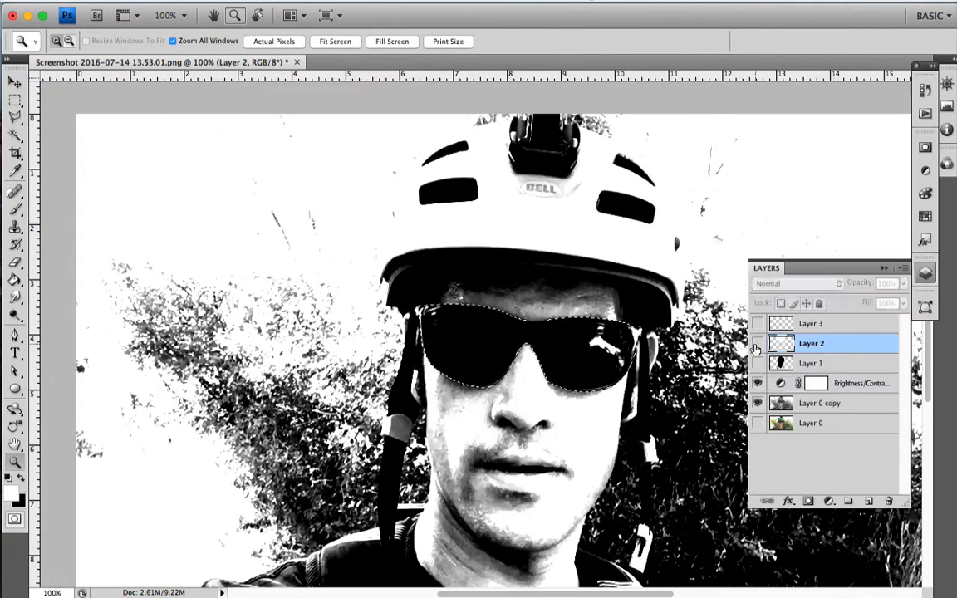
pyautogui.click(758, 343)
pyautogui.click(758, 363)
pyautogui.press('g')
pyautogui.click(621, 352)
pyautogui.press('super+d')
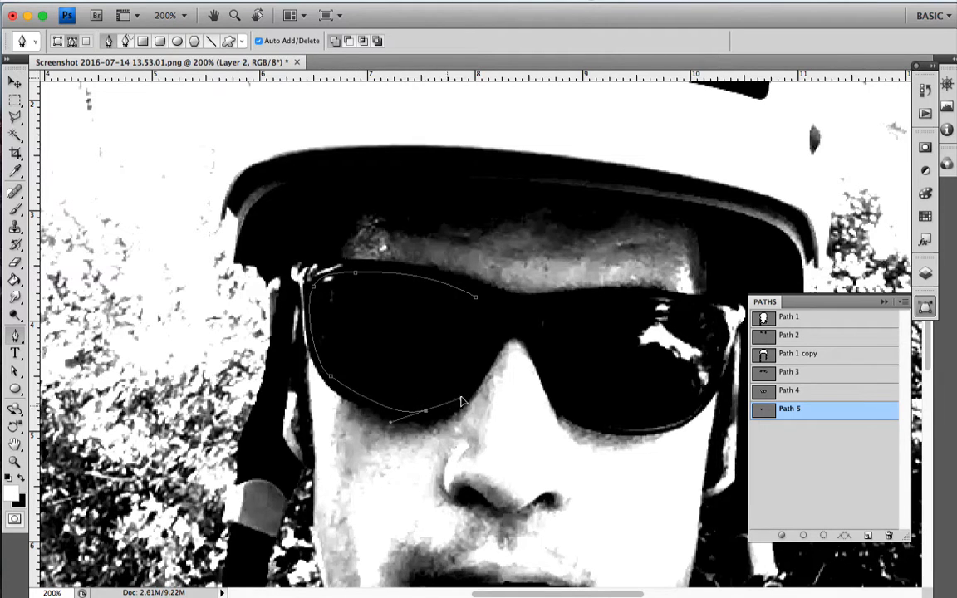
# Adjust the lower curve of the Path 5 outline around the lens on the photo's left side and close it.
pyautogui.keyDown('super'); pyautogui.moveTo(426, 410); pyautogui.dragTo(429, 414); pyautogui.keyUp('super')
pyautogui.moveTo(476, 298); pyautogui.dragTo(445, 279)
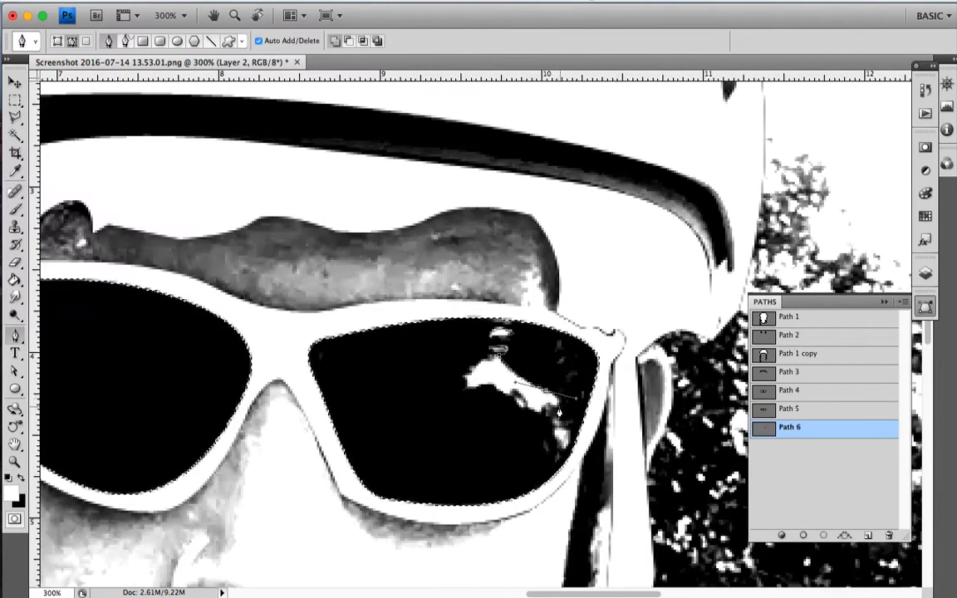
# Outline the white reflections inside the lens on the photo's right side on Path 6.
pyautogui.click(560, 402)
pyautogui.moveTo(536, 413); pyautogui.dragTo(471, 364)
pyautogui.click(509, 393)
pyautogui.click(498, 356)
pyautogui.click(553, 418)
pyautogui.moveTo(563, 448); pyautogui.dragTo(573, 446)
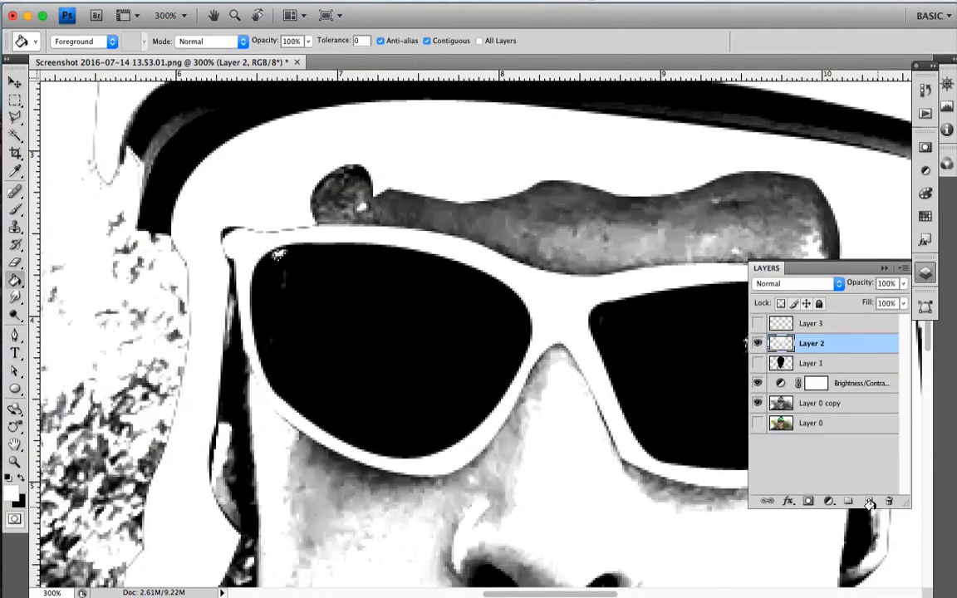
# Add a new layer above Layer 2 for the lens reflections and show Layer 1.
pyautogui.click(868, 502)
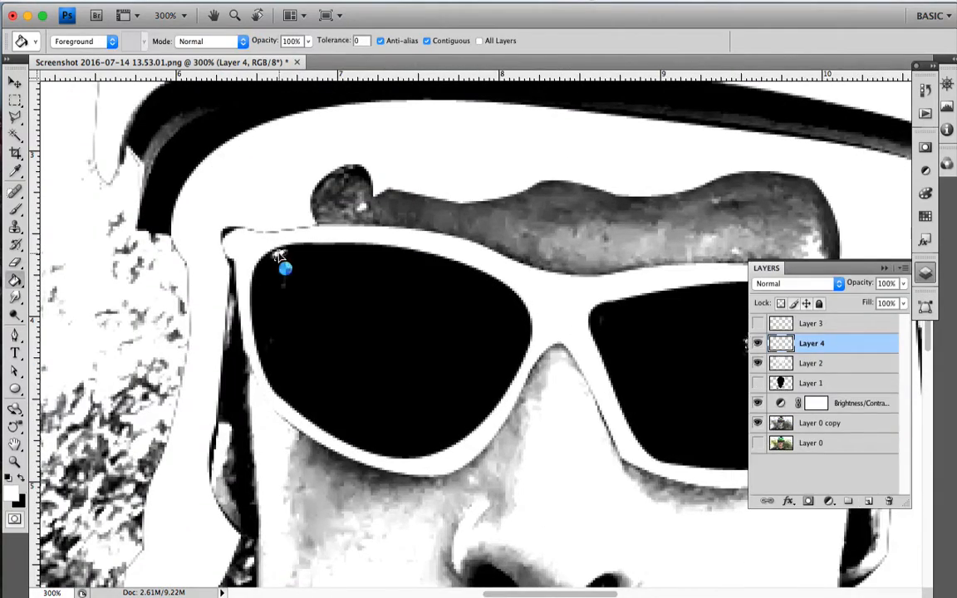
pyautogui.click(758, 384)
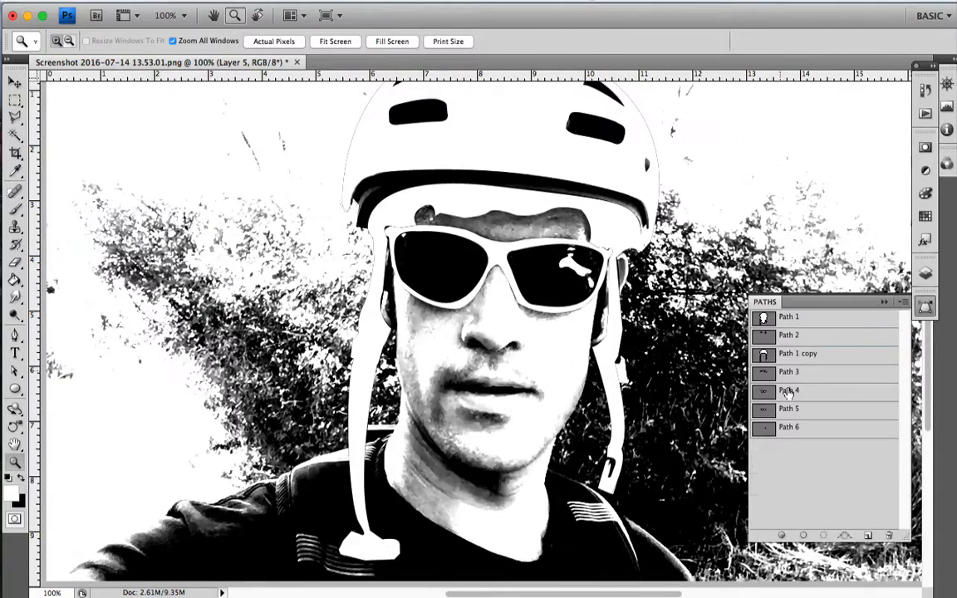
# Hide Layer 1 and trace the face shadow's jagged edge from the cheek on the photo's left side down the neck to the collar.
pyautogui.press('p')
pyautogui.keyDown('ctrl'); pyautogui.click(471, 385); pyautogui.keyUp('ctrl')
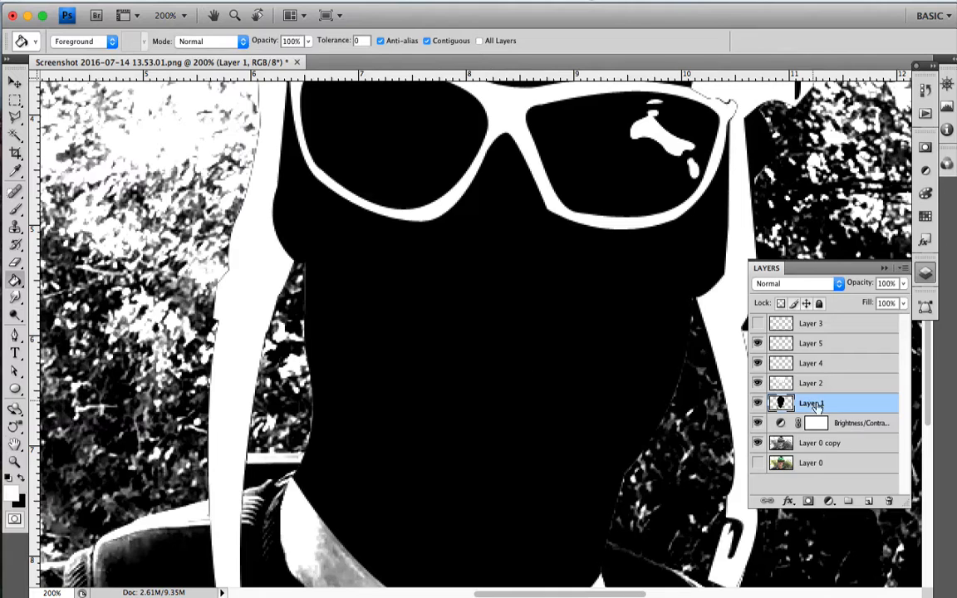
pyautogui.click(758, 403)
pyautogui.press('p')
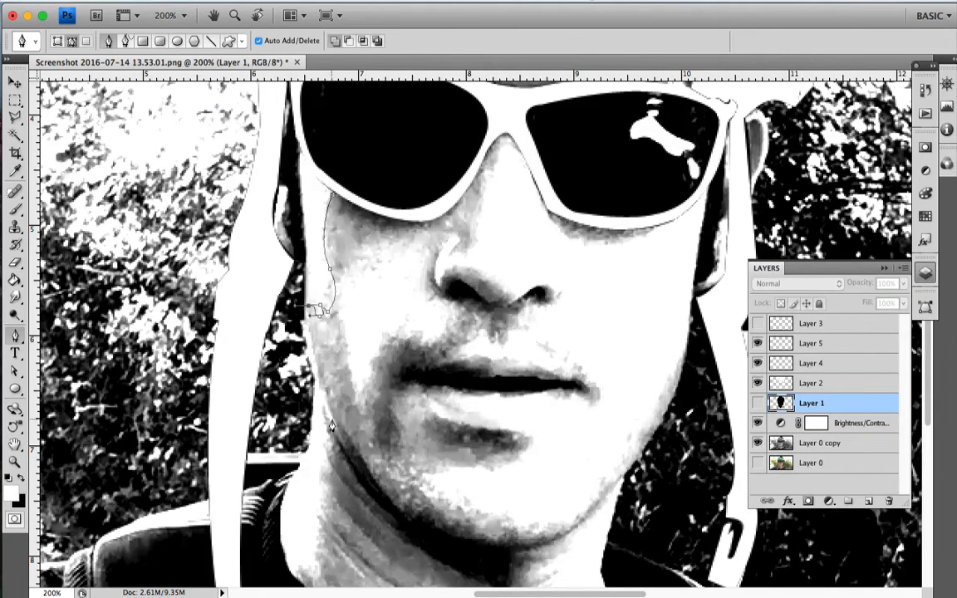
pyautogui.click(324, 489)
pyautogui.click(320, 501)
pyautogui.moveTo(320, 501); pyautogui.dragTo(295, 415)
pyautogui.moveTo(292, 463); pyautogui.dragTo(265, 397)
pyautogui.click(271, 492)
pyautogui.moveTo(388, 522); pyautogui.dragTo(445, 545)
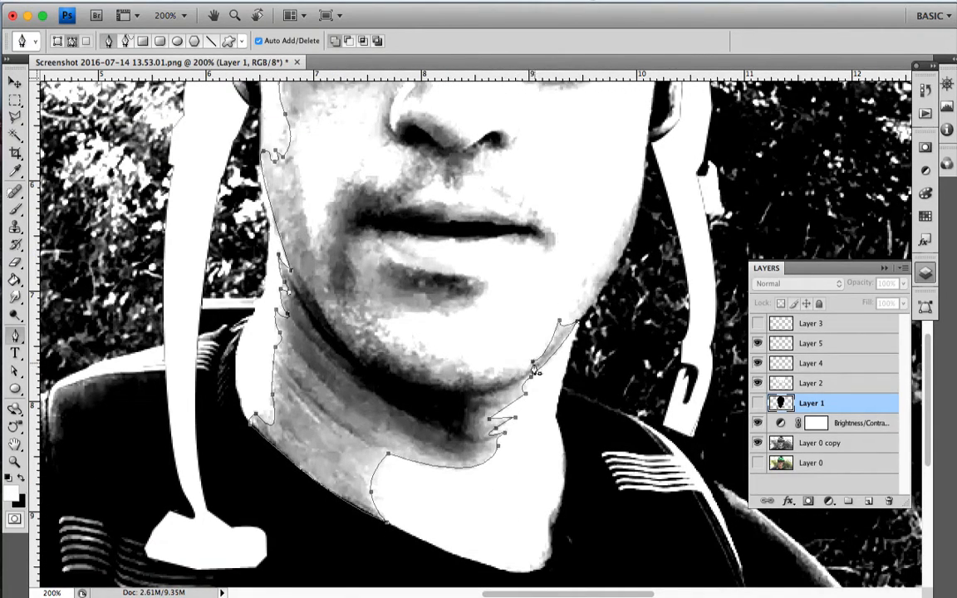
# Continue the face-shadow path around the chin highlight and the dark patch below the lower lip.
pyautogui.click(405, 347)
pyautogui.click(380, 323)
pyautogui.moveTo(438, 312); pyautogui.dragTo(474, 320)
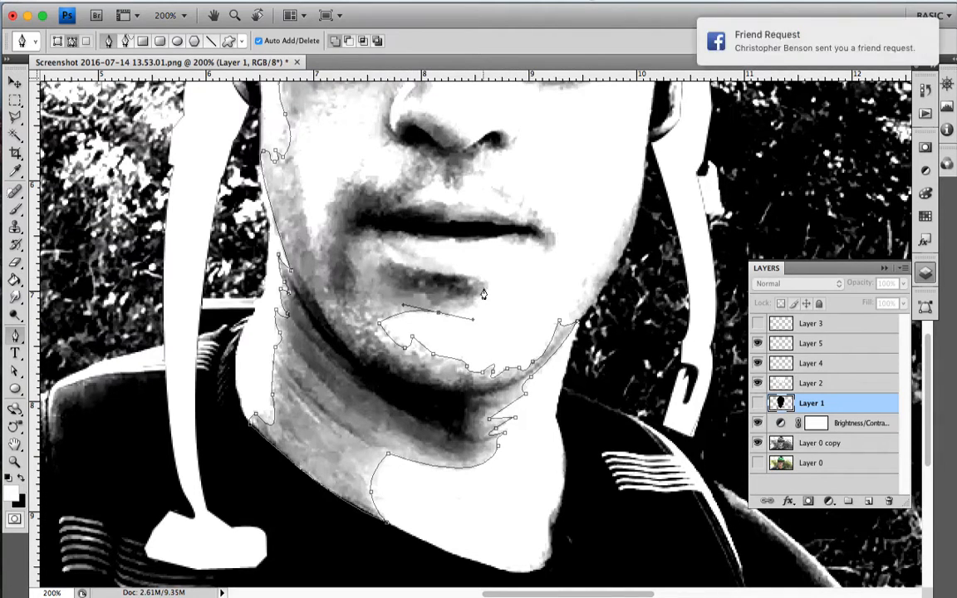
pyautogui.click(487, 280)
pyautogui.click(416, 264)
pyautogui.click(383, 246)
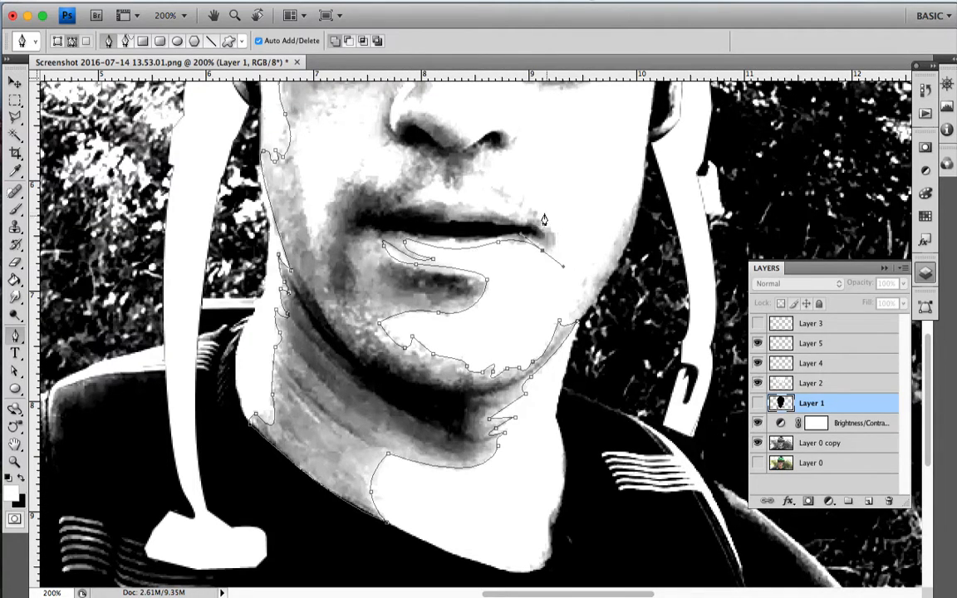
# Continue the face-shadow path from the mouth corner up around the nostril on the photo's right side and beneath the nose.
pyautogui.moveTo(500, 151); pyautogui.dragTo(526, 144)
pyautogui.moveTo(518, 121); pyautogui.dragTo(507, 110)
pyautogui.moveTo(496, 115); pyautogui.dragTo(516, 212)
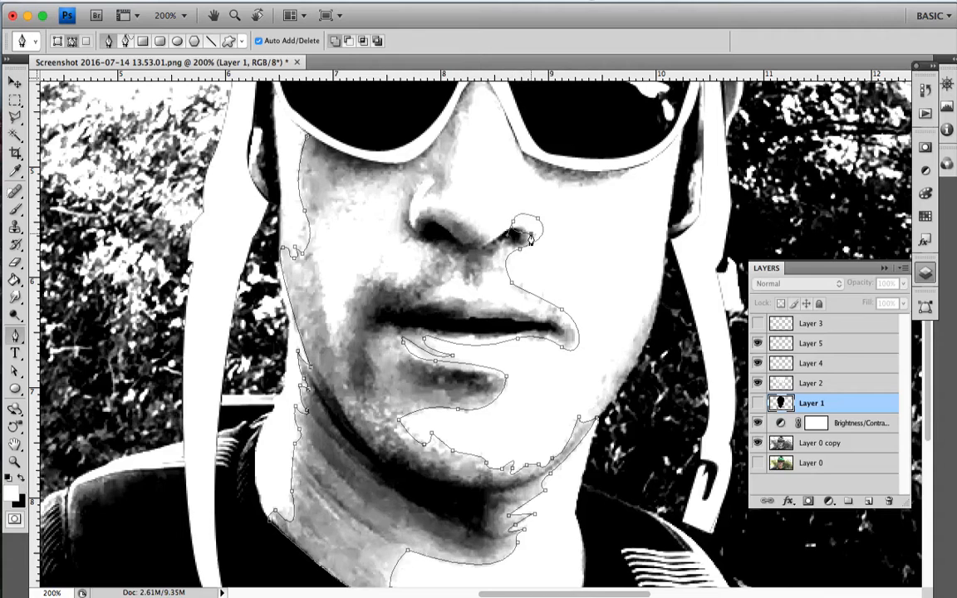
pyautogui.moveTo(472, 243); pyautogui.dragTo(487, 243)
pyautogui.click(497, 266)
pyautogui.press('a')
pyautogui.press('p')
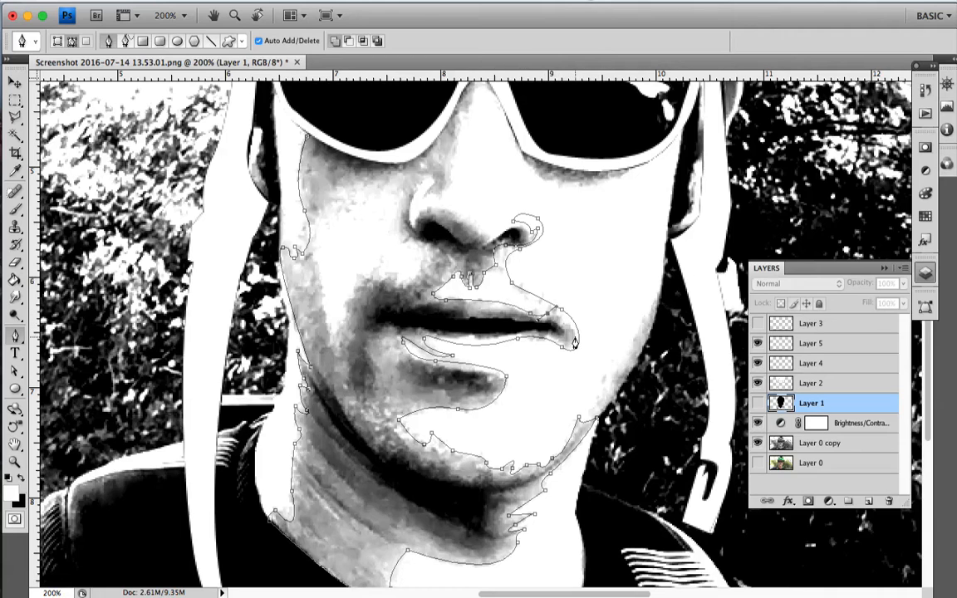
# Extend the face-shadow path around the nostril on the photo's left side and up the nose to the sunglasses' bridge.
pyautogui.keyDown('super'); pyautogui.click(495, 308); pyautogui.keyUp('super')
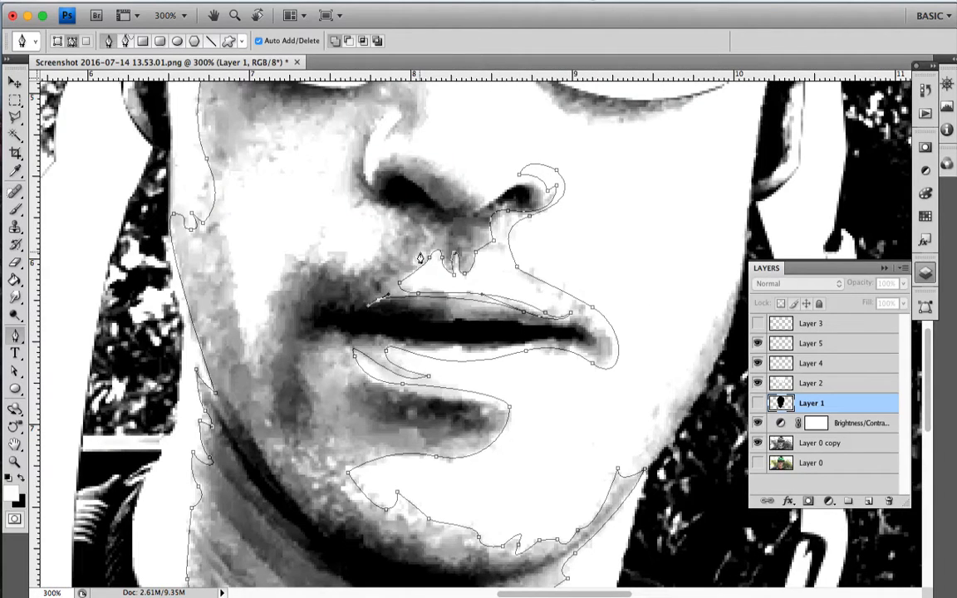
pyautogui.scroll(3, 375, 206)
pyautogui.hscroll(-1, 375, 206)
pyautogui.click(407, 174)
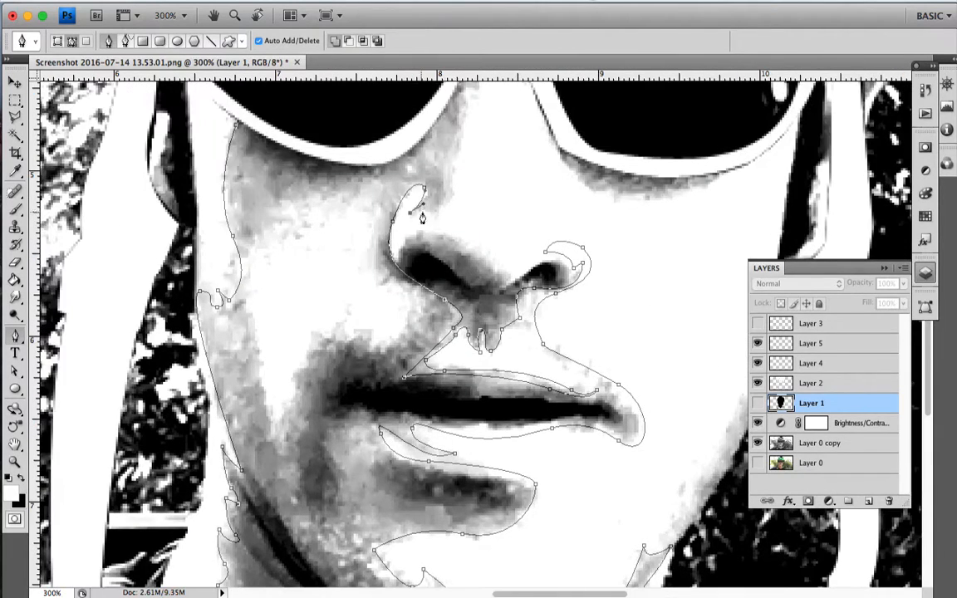
pyautogui.click(435, 220)
pyautogui.scroll(4, 434, 220)
pyautogui.click(463, 187)
pyautogui.moveTo(452, 211); pyautogui.dragTo(454, 156)
pyautogui.click(478, 148)
pyautogui.moveTo(520, 178); pyautogui.dragTo(534, 199)
# Trace the shadow under the lens on the photo's right side and bring the path back along the frame over the nose bridge.
pyautogui.scroll(-2, 520, 180)
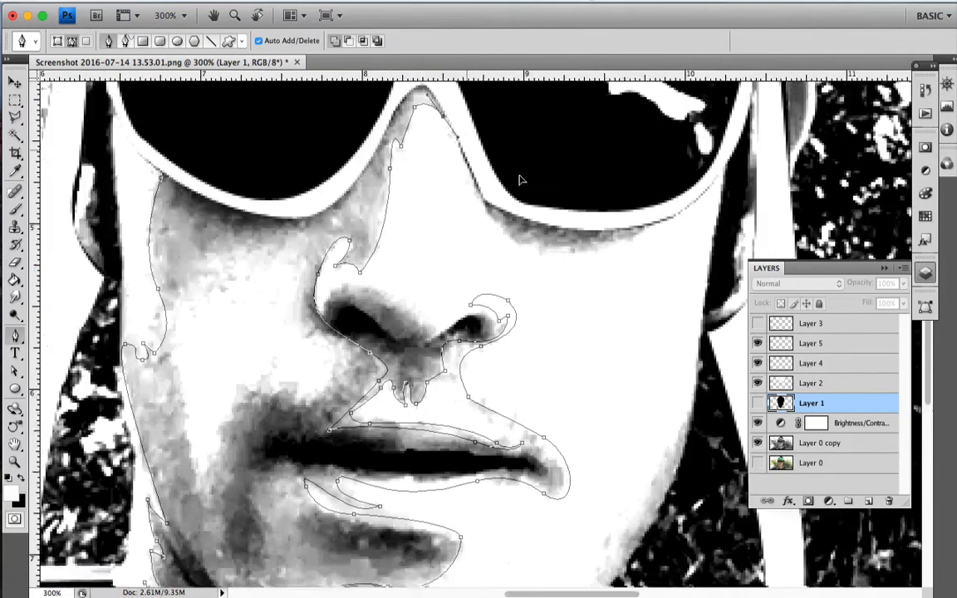
pyautogui.hscroll(3, 520, 179)
pyautogui.scroll(-1, 521, 179)
pyautogui.moveTo(620, 213); pyautogui.dragTo(771, 123)
pyautogui.keyDown('alt'); pyautogui.click(620, 213); pyautogui.keyUp('alt')
pyautogui.moveTo(438, 167); pyautogui.dragTo(413, 93)
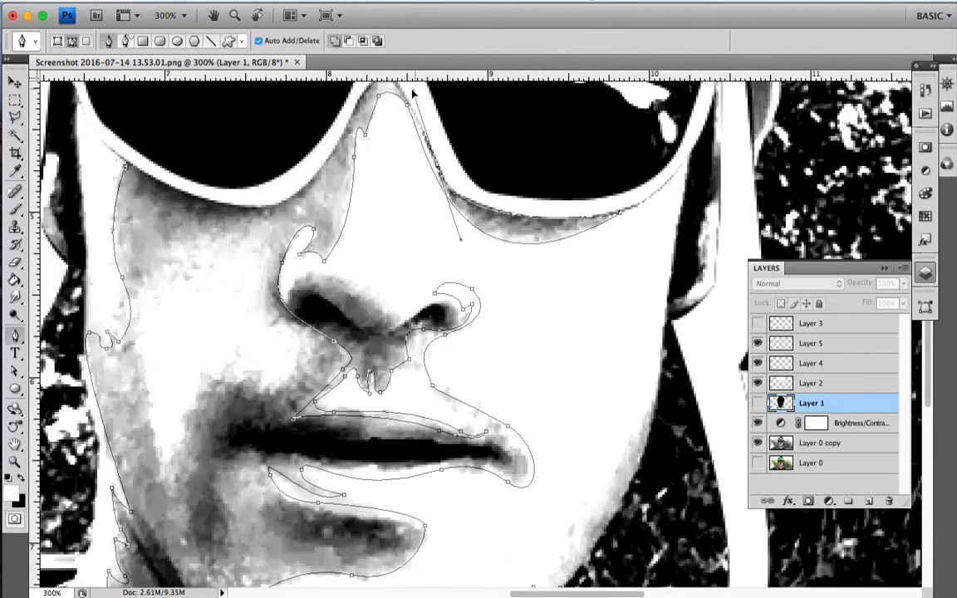
pyautogui.scroll(4, 411, 93)
pyautogui.moveTo(18, 169); pyautogui.dragTo(90, 106)
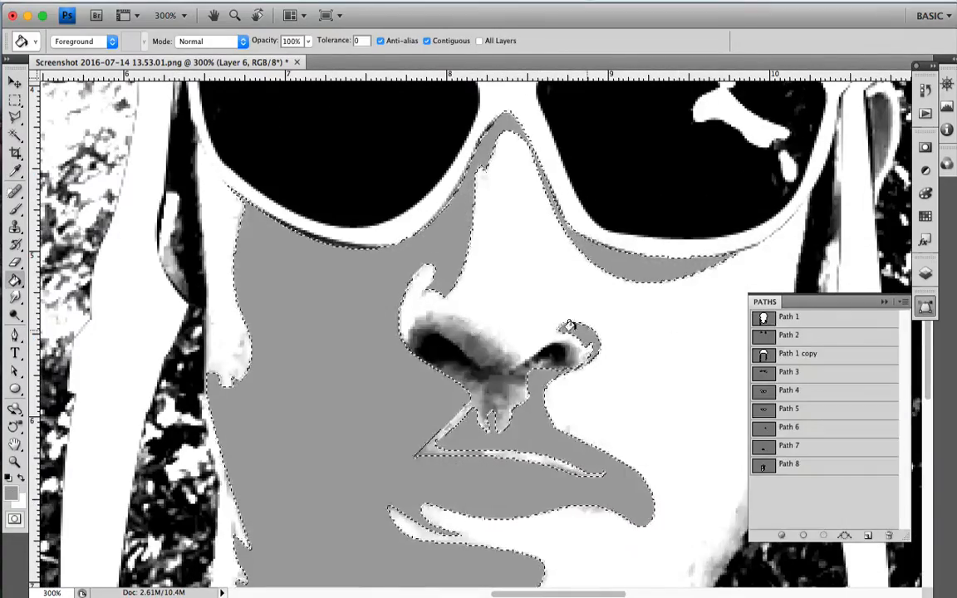
# Hide Layer 0 copy to view the whole traced portrait without the photo, and clear the mouth selection.
pyautogui.press('F7')
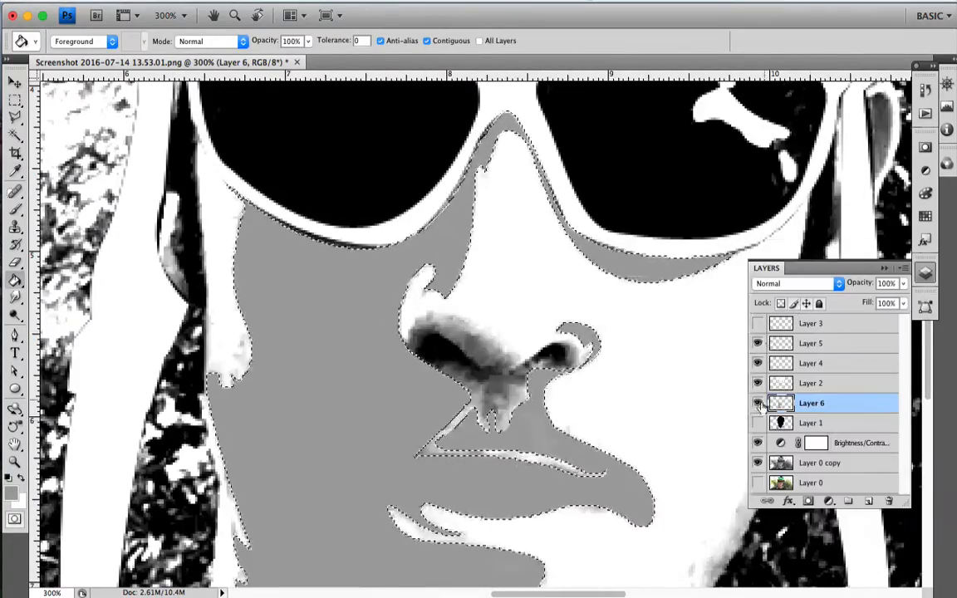
pyautogui.press('z')
pyautogui.press('super+minus')
pyautogui.press('super+minus')
pyautogui.press('super+minus')
pyautogui.press('super+minus')
pyautogui.click(757, 463)
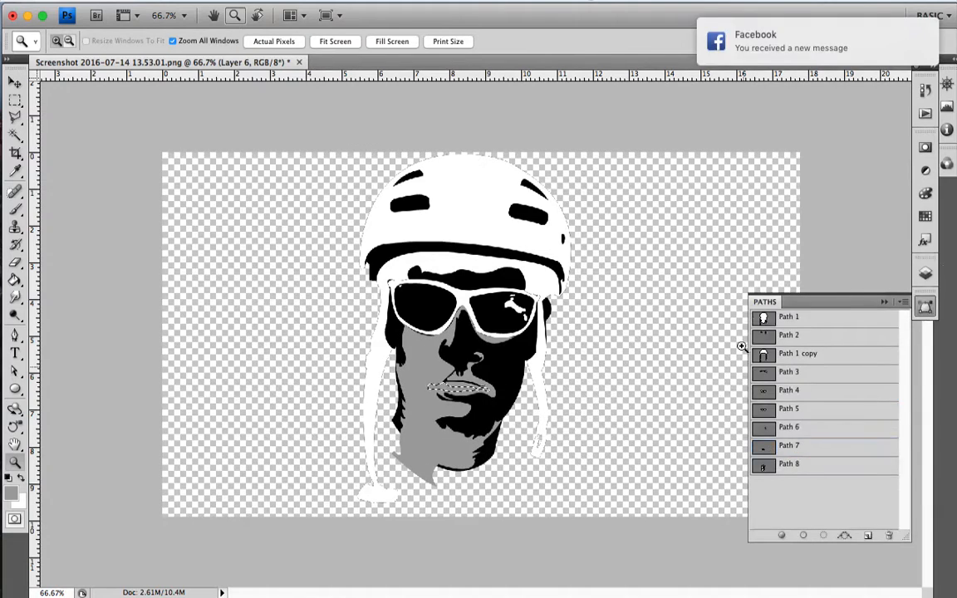
pyautogui.press('super+d')
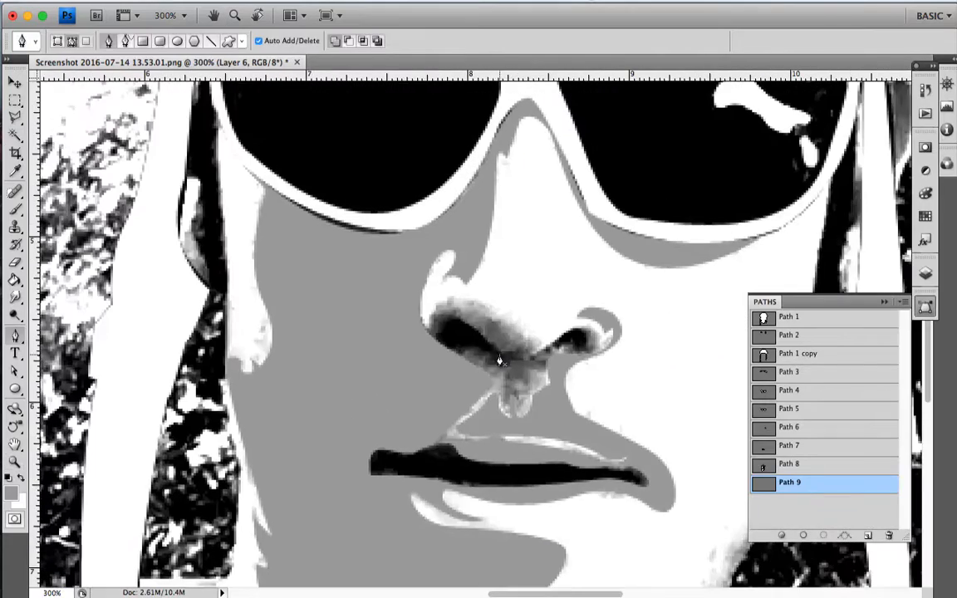
# Trace the dark shadow under the nose around the nostrils with the Pen tool and load the path as a selection.
pyautogui.click(501, 354)
pyautogui.moveTo(446, 318); pyautogui.dragTo(423, 315)
pyautogui.moveTo(461, 350); pyautogui.dragTo(555, 350)
pyautogui.click(497, 363)
pyautogui.moveTo(580, 347); pyautogui.dragTo(507, 371)
pyautogui.press('super+Return')
pyautogui.press('F7')
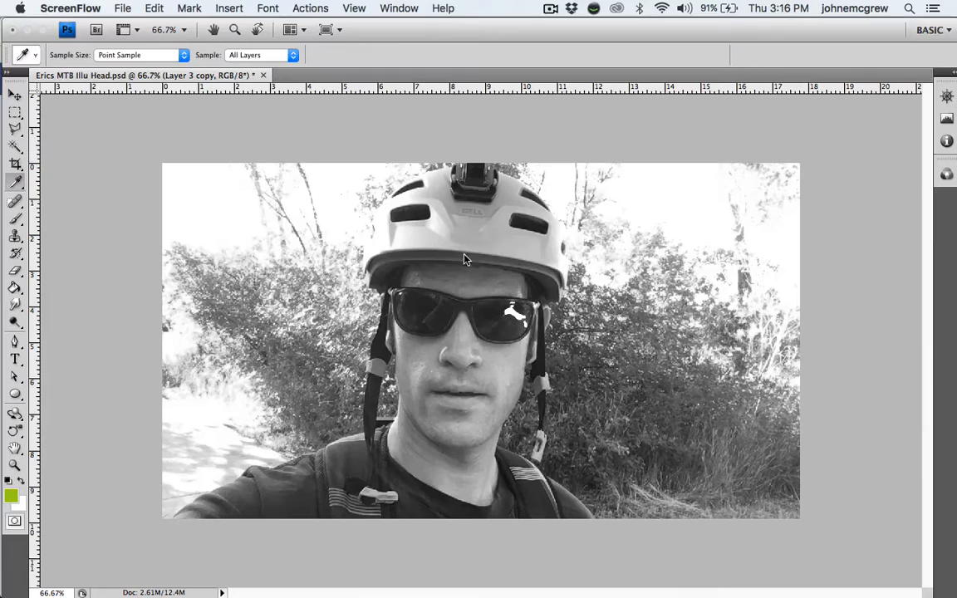
# Add a new layer directly above Layer 3 for the helmet's gray shading.
pyautogui.click(926, 281)
pyautogui.click(860, 346)
pyautogui.click(869, 503)
pyautogui.click(757, 407)
pyautogui.press('super+space')
pyautogui.keyDown('super'); pyautogui.click(473, 233); pyautogui.keyUp('super')
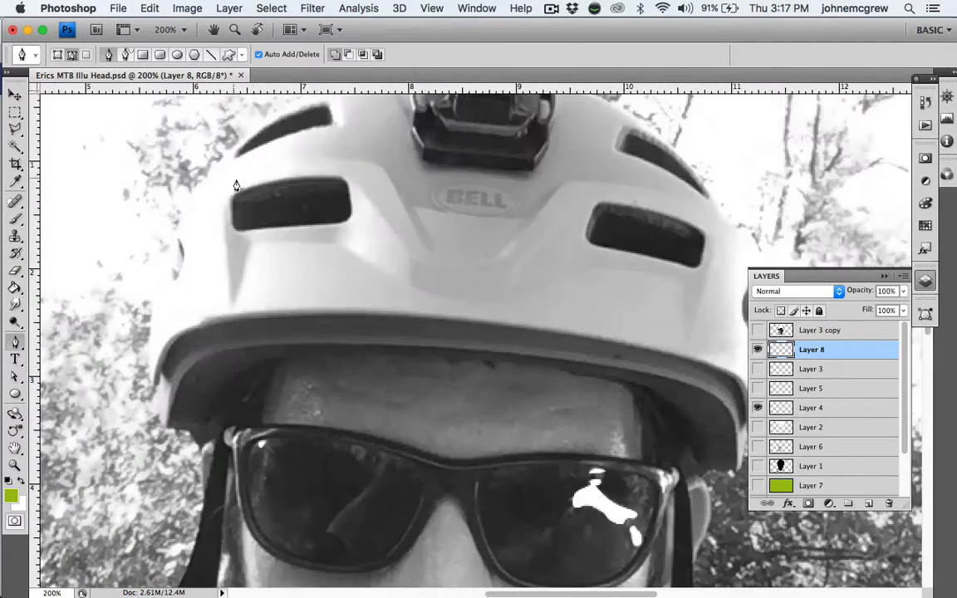
# Start the helmet shading path over the vent on the photo's left side, down the center ridge and around the recess under the BELL logo.
pyautogui.click(190, 191)
pyautogui.moveTo(371, 160); pyautogui.dragTo(462, 184)
pyautogui.moveTo(397, 189); pyautogui.dragTo(406, 214)
pyautogui.click(425, 251)
pyautogui.click(438, 254)
pyautogui.click(414, 209)
pyautogui.click(526, 219)
pyautogui.click(497, 256)
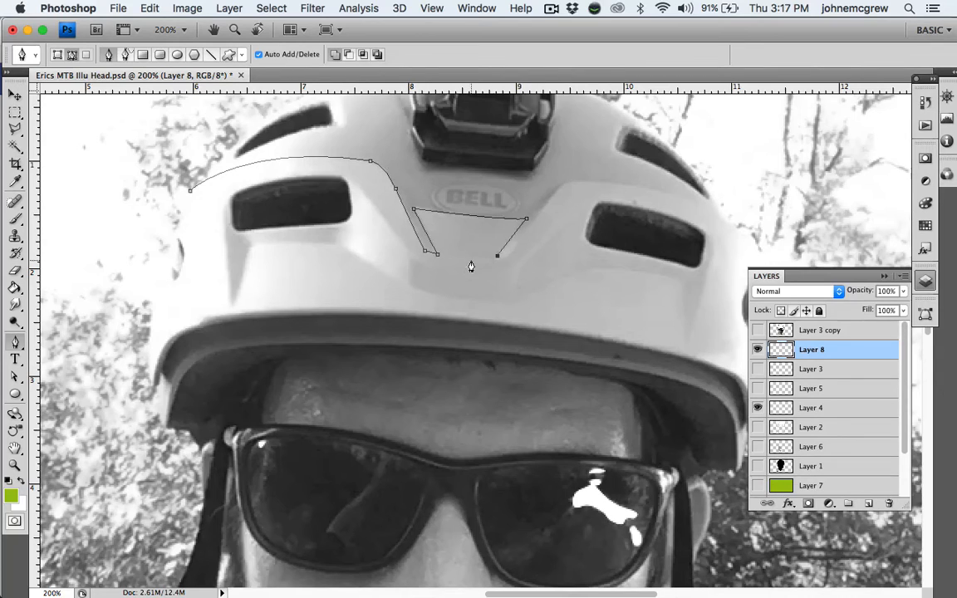
# Continue the shading path up over the vent on the photo's right side, down to a tapered point and back beside the vent.
pyautogui.click(472, 261)
pyautogui.moveTo(515, 248); pyautogui.dragTo(530, 223)
pyautogui.moveTo(576, 182); pyautogui.dragTo(602, 175)
pyautogui.moveTo(738, 229)
pyautogui.mouseDown()
pyautogui.moveTo(675, 201)
pyautogui.moveTo(737, 249)
pyautogui.mouseUp()
pyautogui.keyDown('alt'); pyautogui.click(674, 201); pyautogui.keyUp('alt')
pyautogui.click(626, 308)
pyautogui.moveTo(650, 215); pyautogui.dragTo(647, 202)
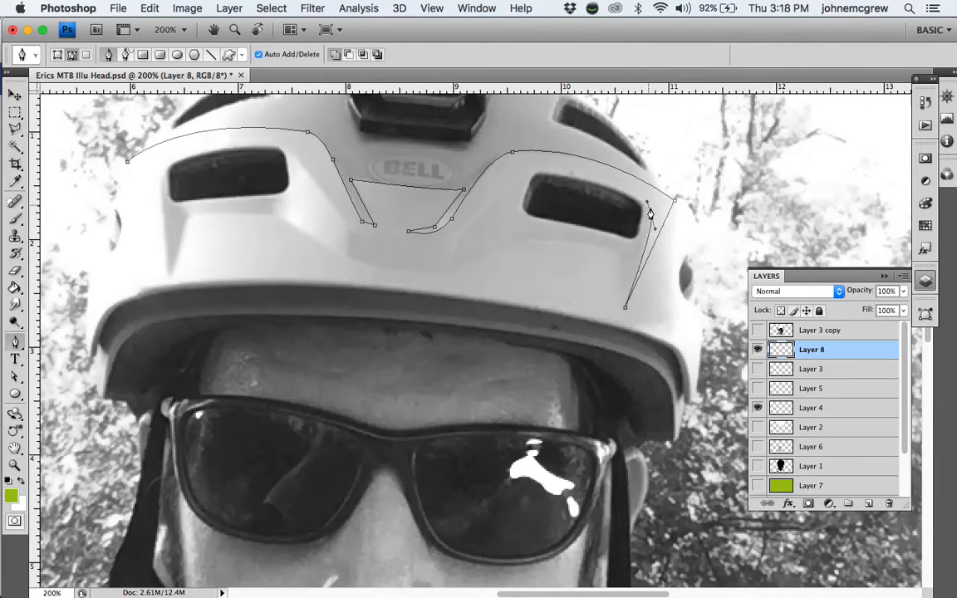
# Extend the path beneath the vent on the photo's right side to the center ridge and back along the lower panel's upper edge.
pyautogui.click(512, 197)
pyautogui.click(459, 235)
pyautogui.click(452, 260)
pyautogui.moveTo(485, 256); pyautogui.dragTo(514, 237)
pyautogui.moveTo(601, 244); pyautogui.dragTo(679, 260)
pyautogui.keyDown('alt'); pyautogui.click(601, 244); pyautogui.keyUp('alt')
pyautogui.moveTo(620, 267); pyautogui.dragTo(622, 288)
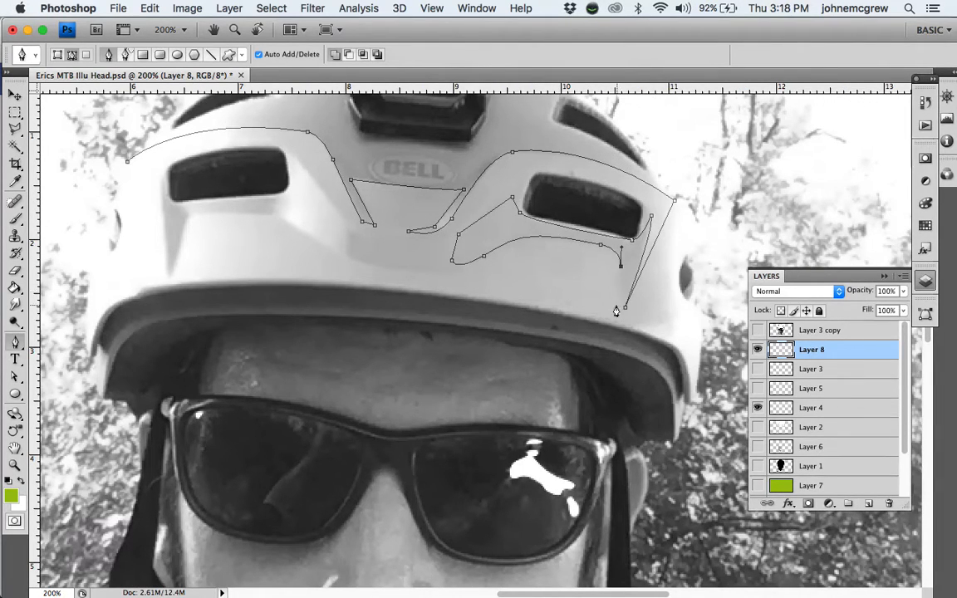
# Trace the shading's lower edge across the helmet front to beneath the vent on the photo's left side.
pyautogui.click(617, 305)
pyautogui.moveTo(464, 274); pyautogui.dragTo(366, 280)
pyautogui.click(290, 223)
pyautogui.moveTo(264, 215); pyautogui.dragTo(247, 215)
# Bring the path down to a tapered point below the vent on the photo's left side and back up to that vent's outer edge.
pyautogui.click(199, 214)
pyautogui.moveTo(184, 225); pyautogui.dragTo(182, 239)
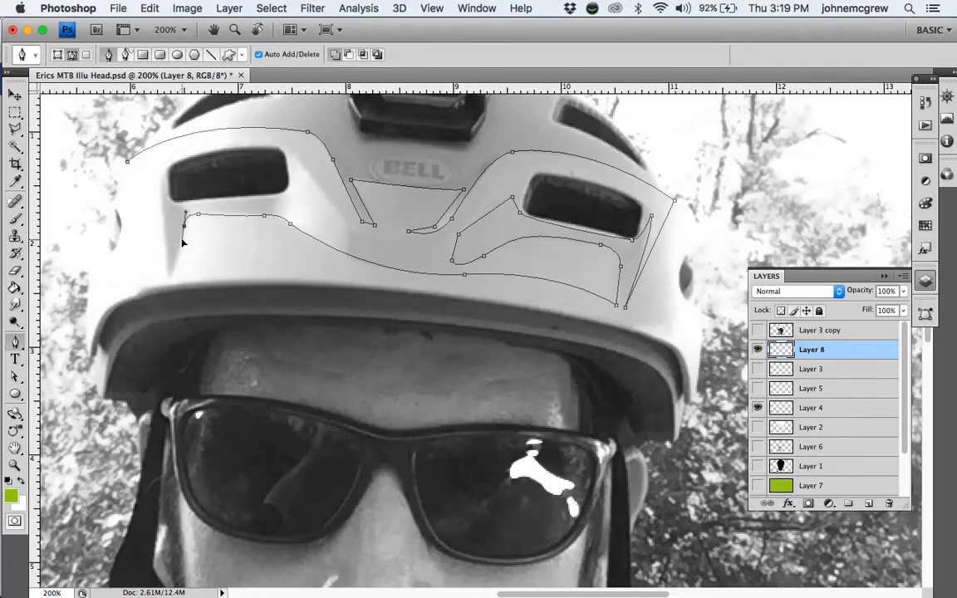
pyautogui.click(169, 274)
pyautogui.moveTo(166, 169); pyautogui.dragTo(178, 158)
pyautogui.keyDown('alt'); pyautogui.click(165, 169); pyautogui.keyUp('alt')
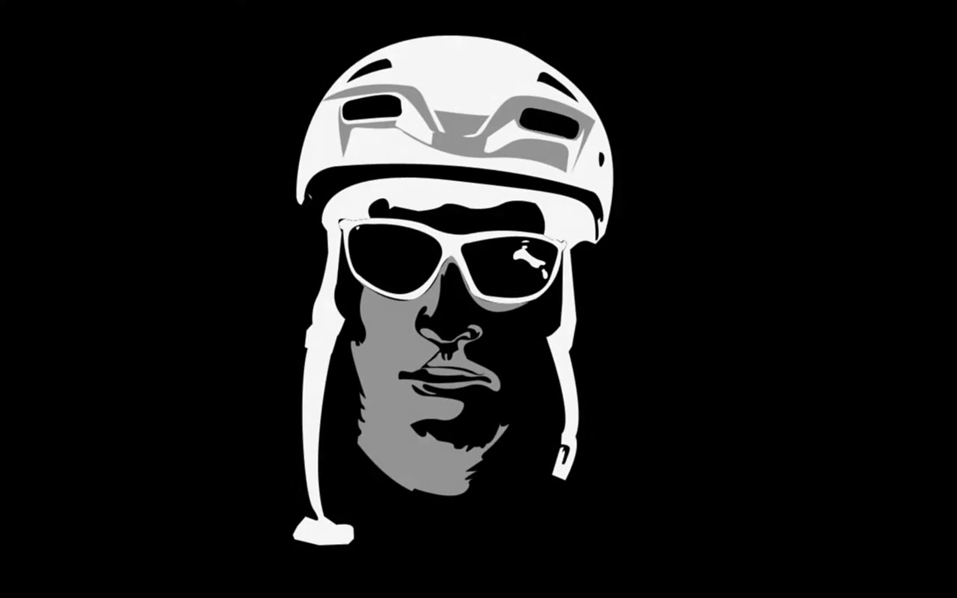